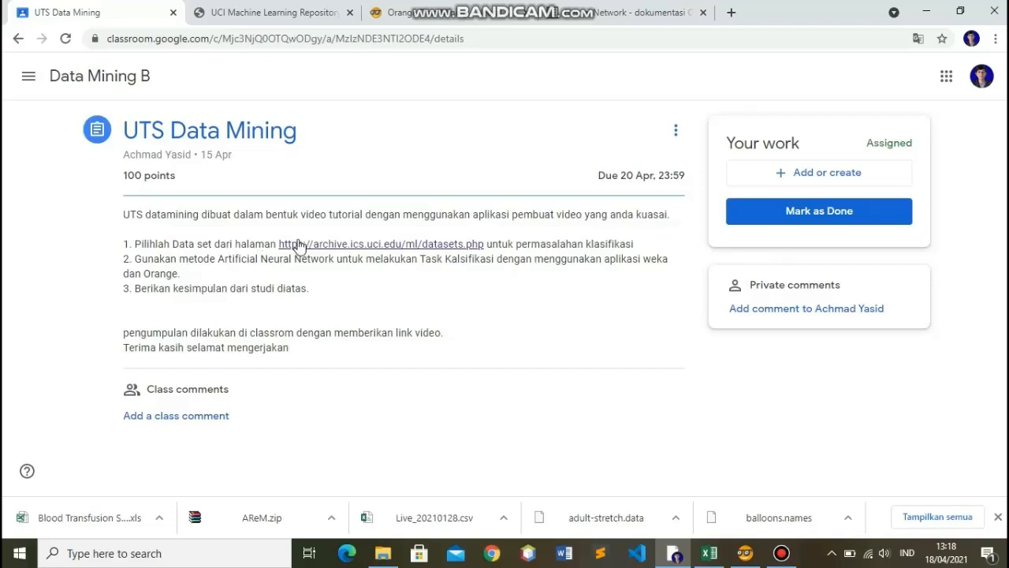
# Step: Review the chosen 2.4 GHZ Indoor Channel Measurements dataset page and the UTS Data Mining assignment instructions
pyautogui.click(253, 10)
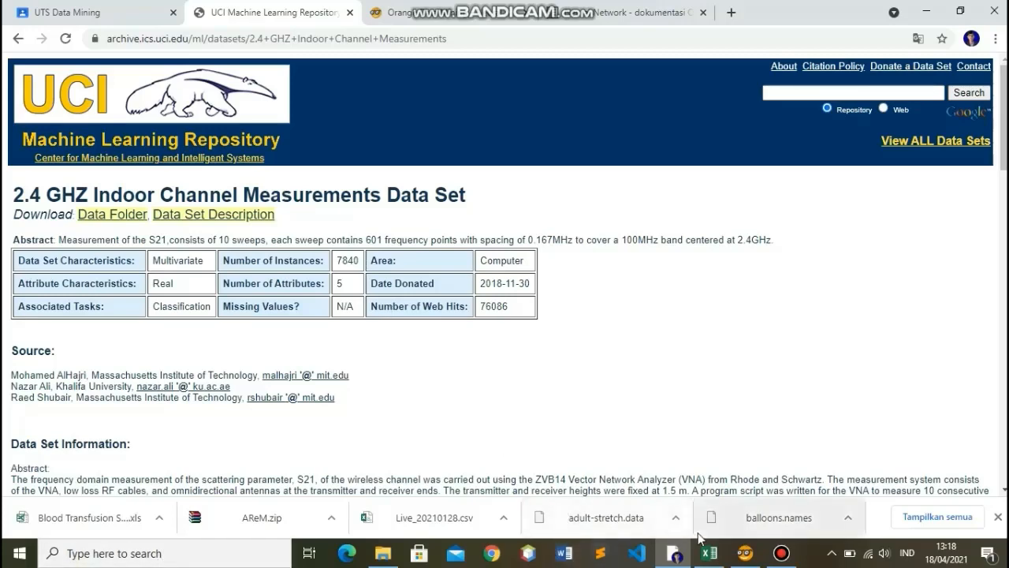
pyautogui.click(68, 11)
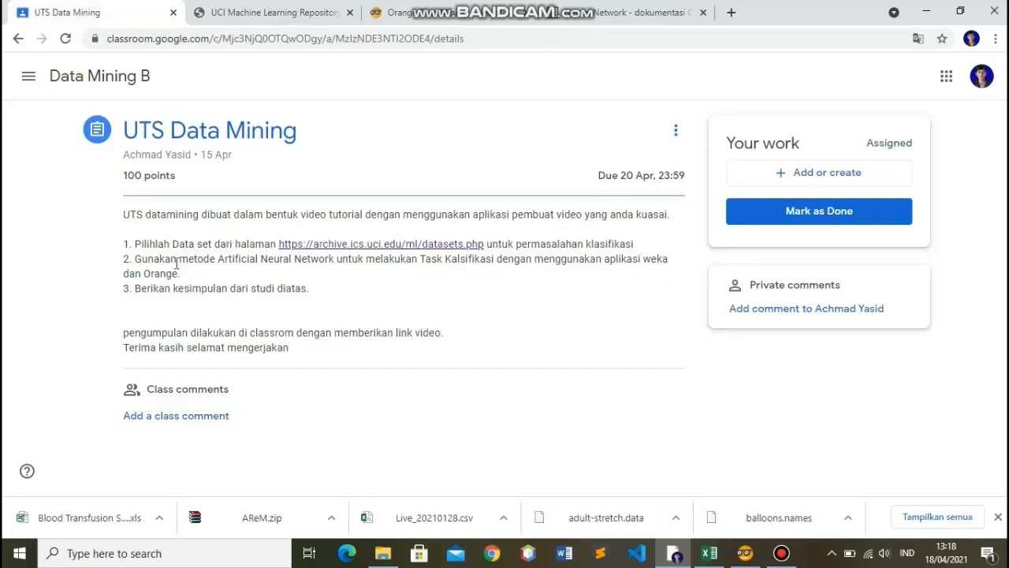
pyautogui.moveTo(144, 273); pyautogui.dragTo(180, 272)
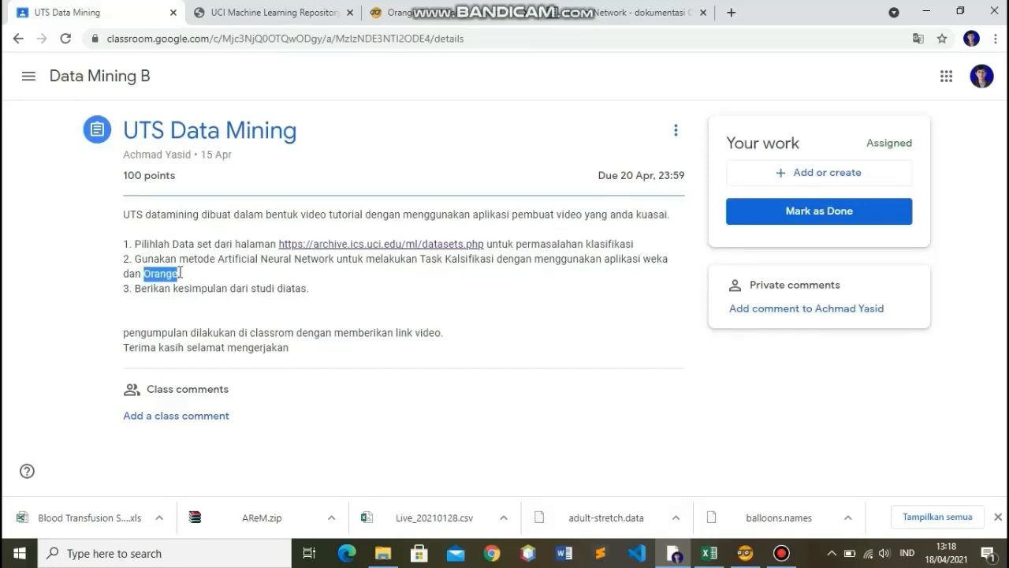
pyautogui.click(281, 287)
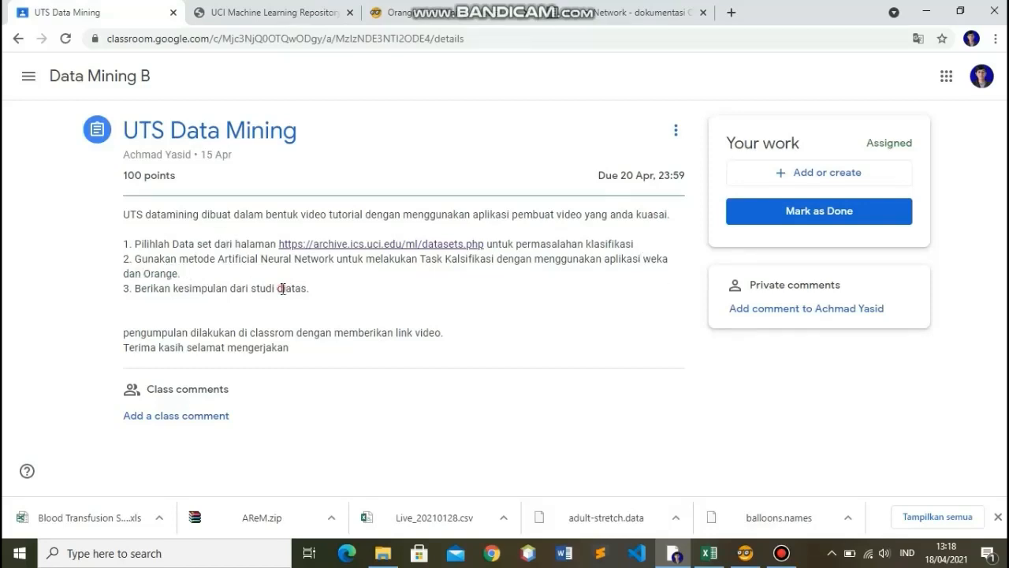
# Step: Switch to Orange and place a File widget on the empty canvas with Live_20210128.csv as its source
pyautogui.click(745, 554)
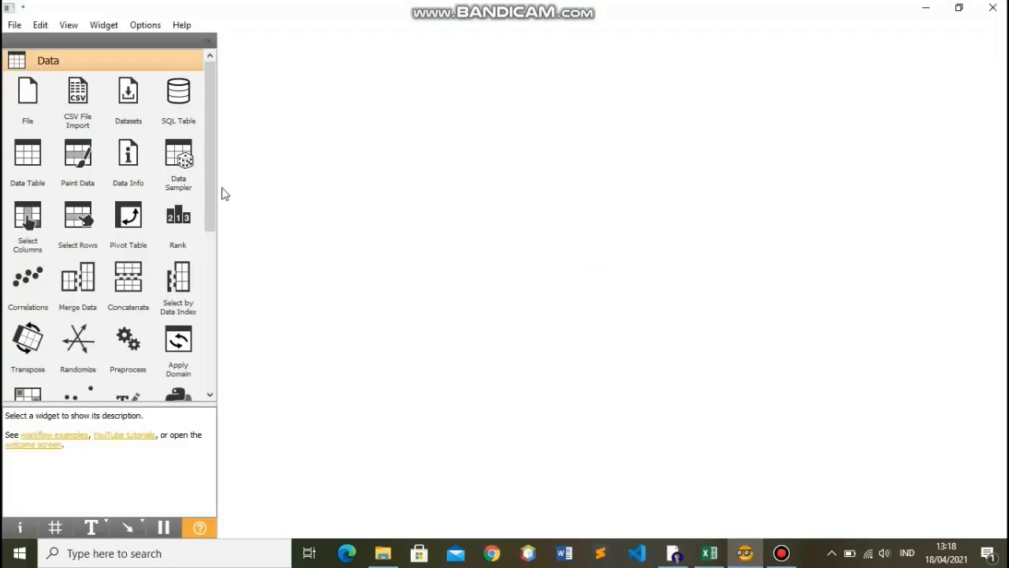
pyautogui.moveTo(24, 94); pyautogui.dragTo(286, 79)
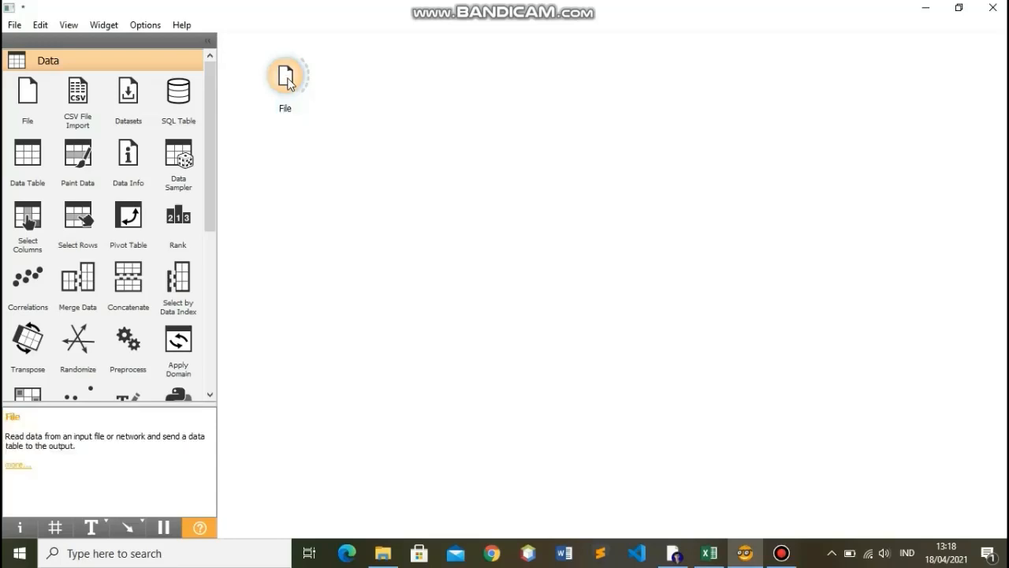
pyautogui.doubleClick(287, 82)
pyautogui.click(357, 109)
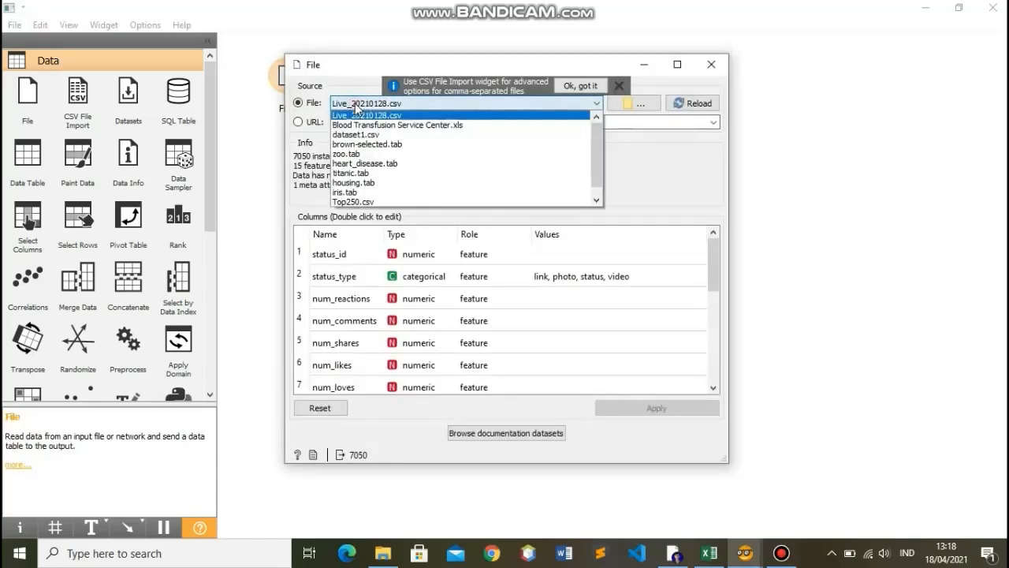
pyautogui.click(558, 121)
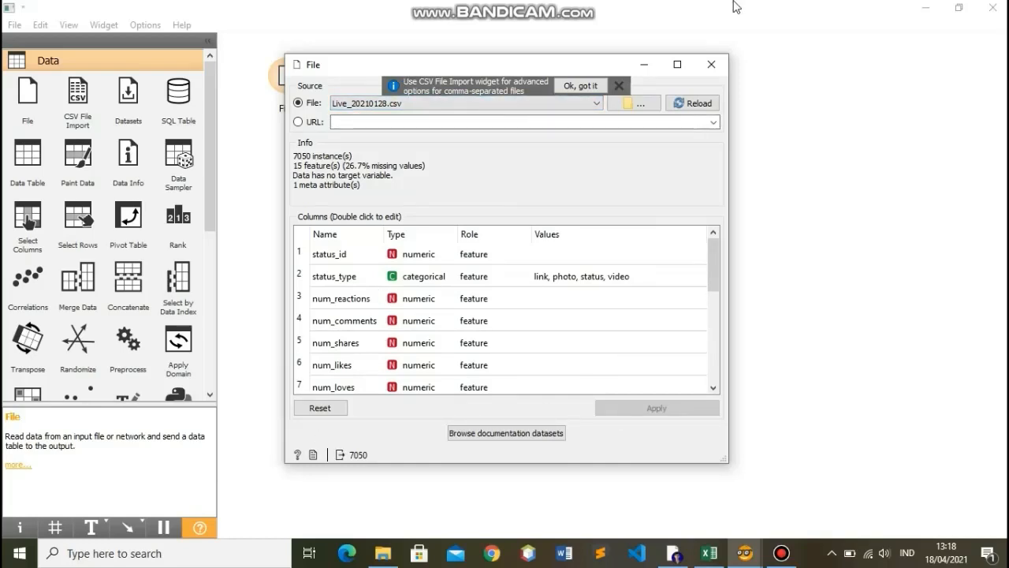
pyautogui.click(712, 64)
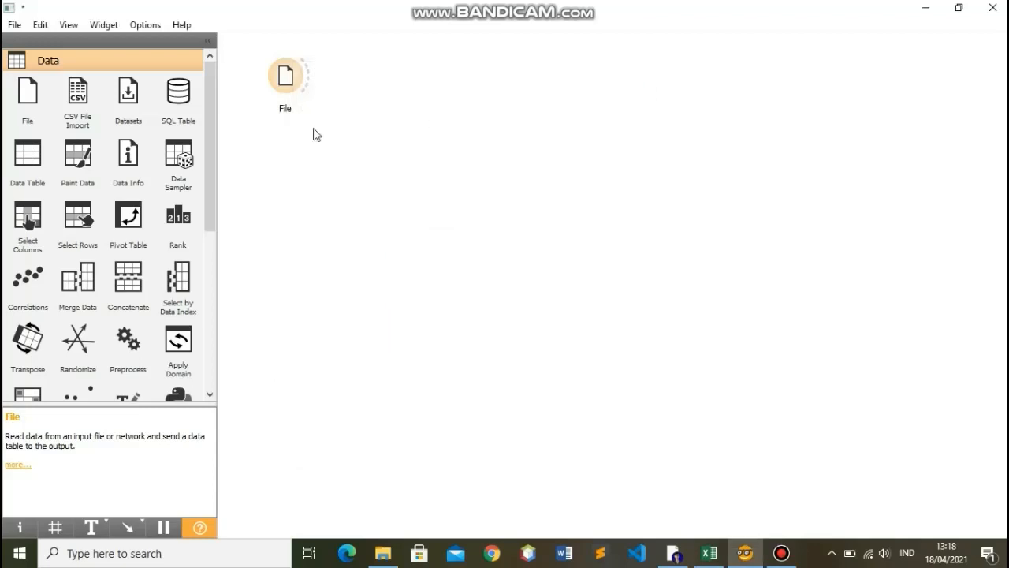
# Step: Add a Data Table widget connected to File and examine the dataset's rows and columns in it
pyautogui.moveTo(38, 176); pyautogui.dragTo(420, 74)
pyautogui.moveTo(307, 75); pyautogui.dragTo(394, 69)
pyautogui.doubleClick(420, 75)
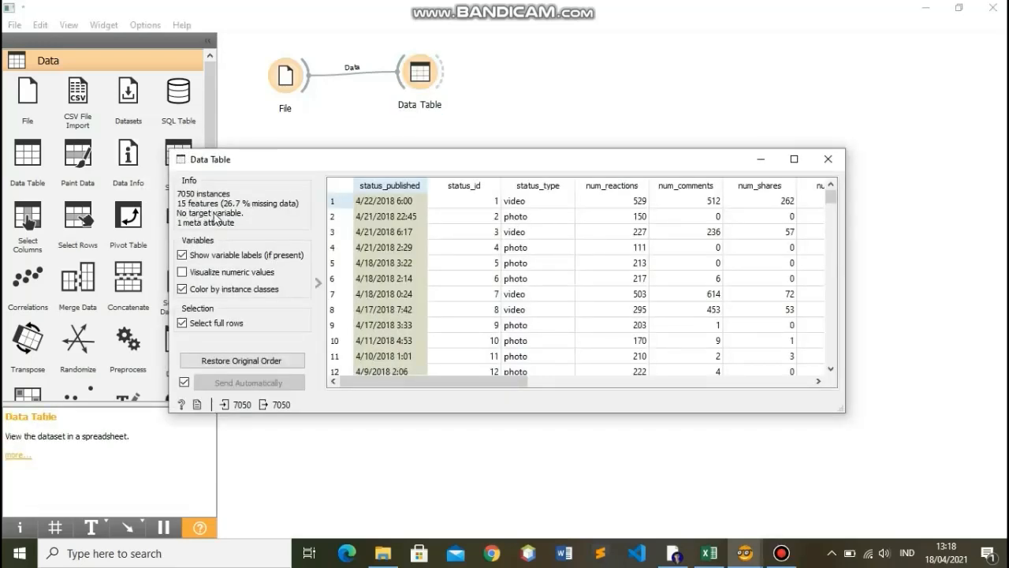
pyautogui.scroll(-20, 716, 316)
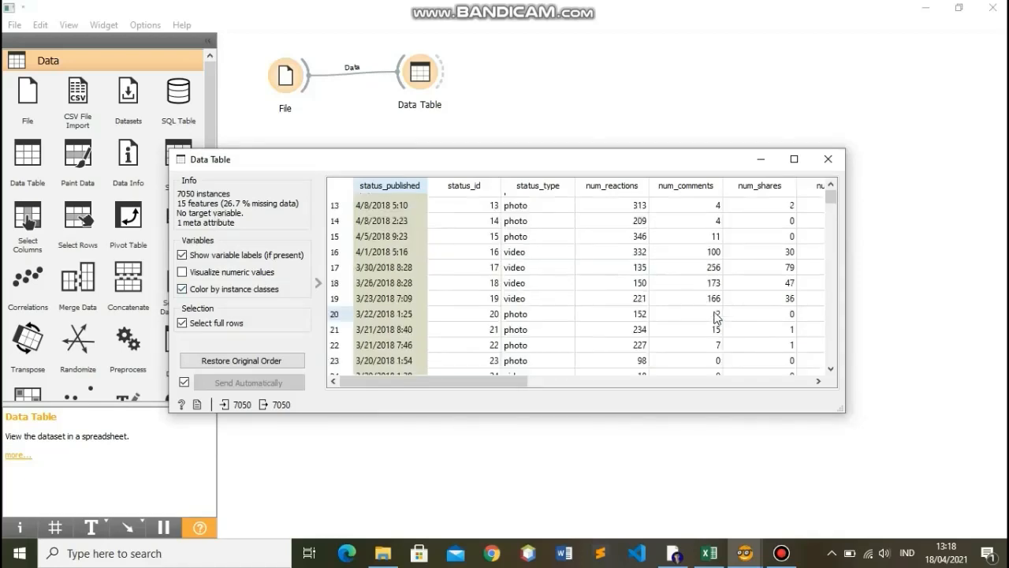
pyautogui.scroll(19, 670, 331)
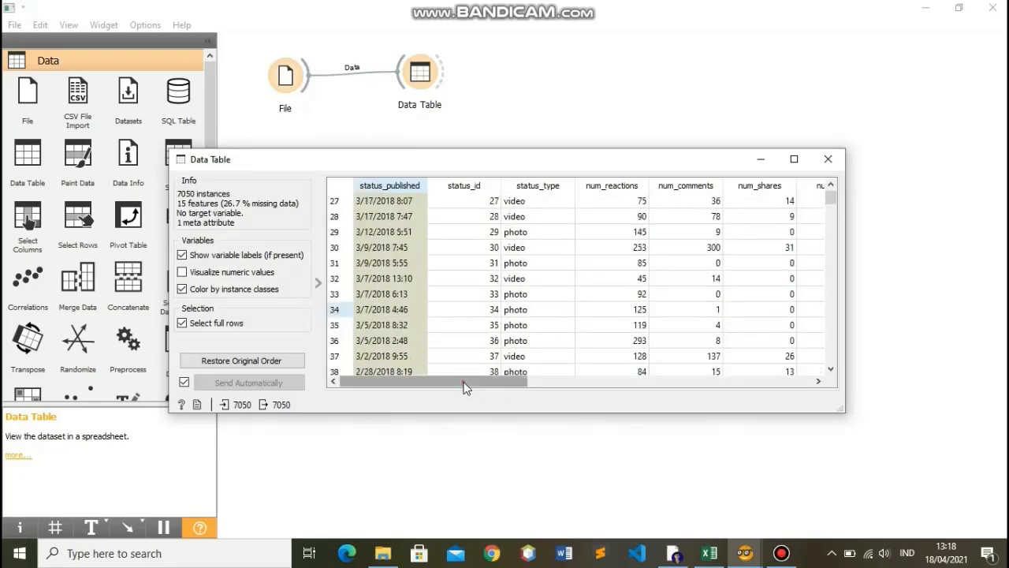
pyautogui.moveTo(465, 382); pyautogui.dragTo(761, 378)
pyautogui.click(828, 158)
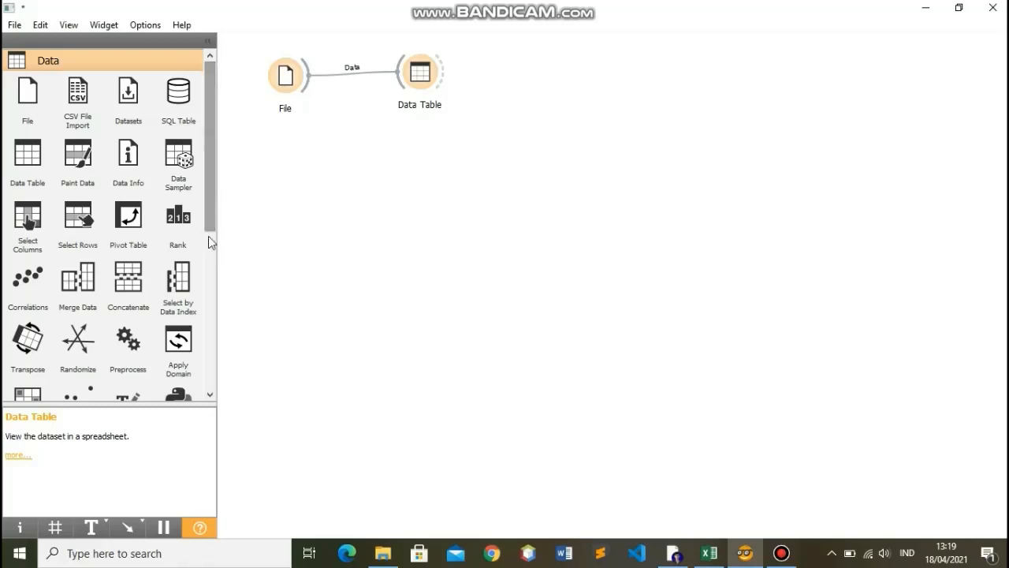
# Step: Try feeding the File data directly into a new Test and Score widget and inspect its evaluation window
pyautogui.moveTo(211, 216); pyautogui.dragTo(219, 398)
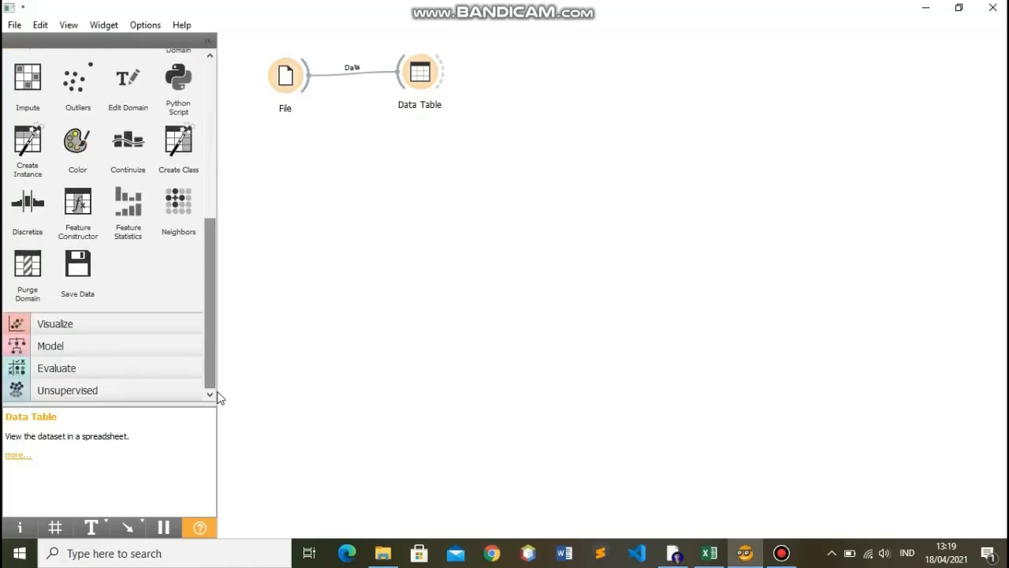
pyautogui.click(115, 365)
pyautogui.moveTo(27, 160); pyautogui.dragTo(402, 167)
pyautogui.moveTo(310, 92); pyautogui.dragTo(378, 167)
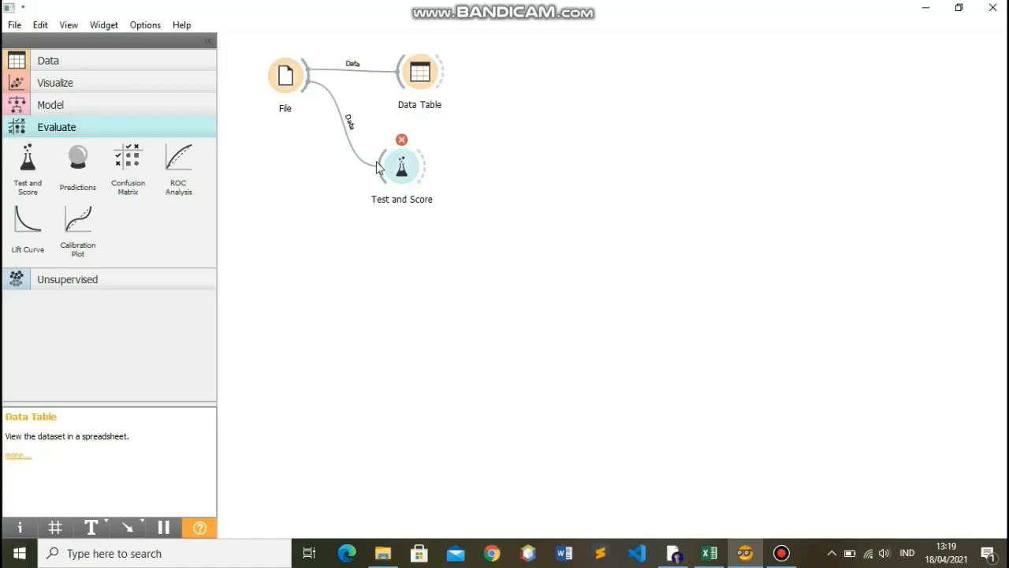
pyautogui.click(400, 175)
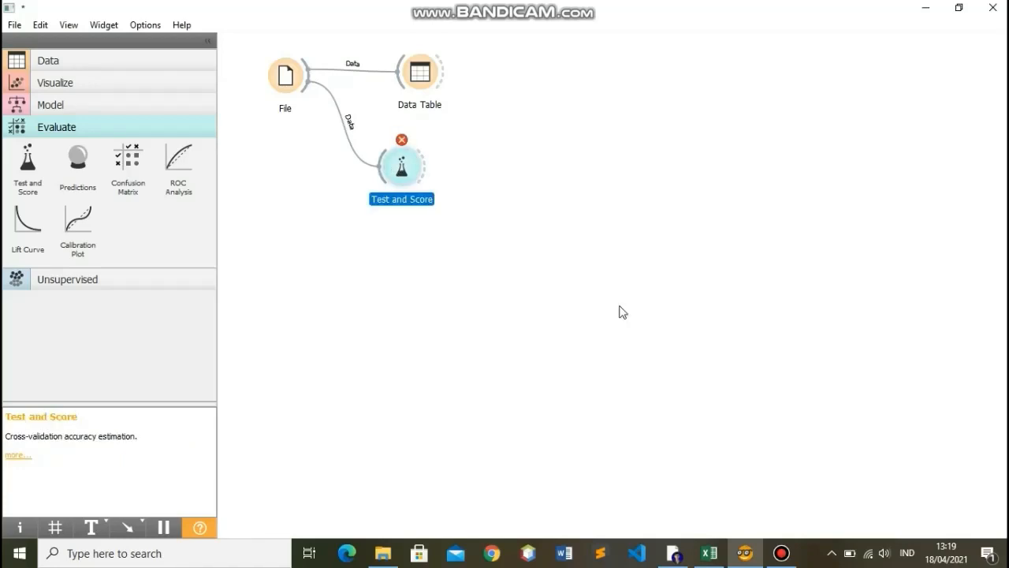
pyautogui.press('Return')
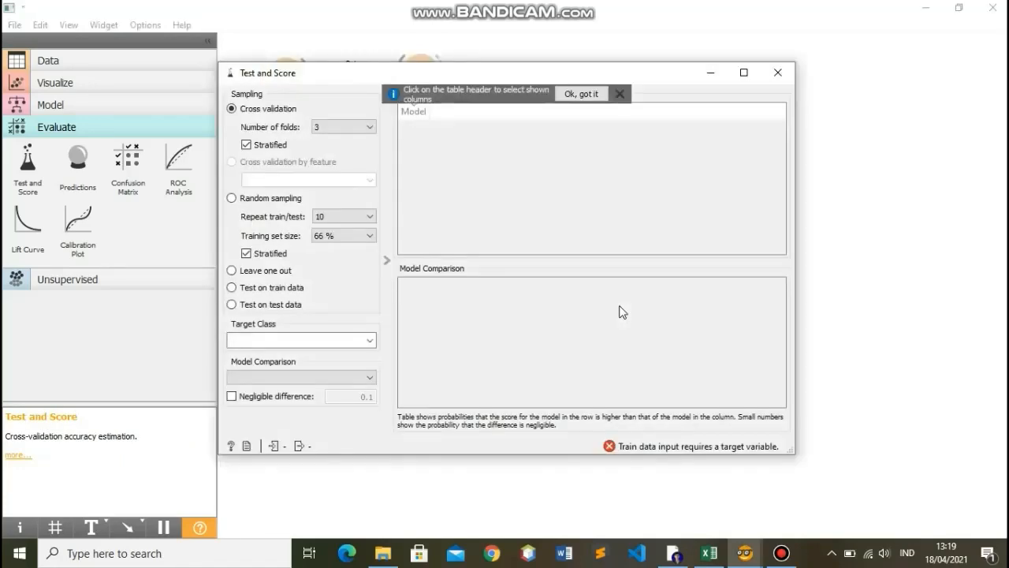
pyautogui.click(777, 73)
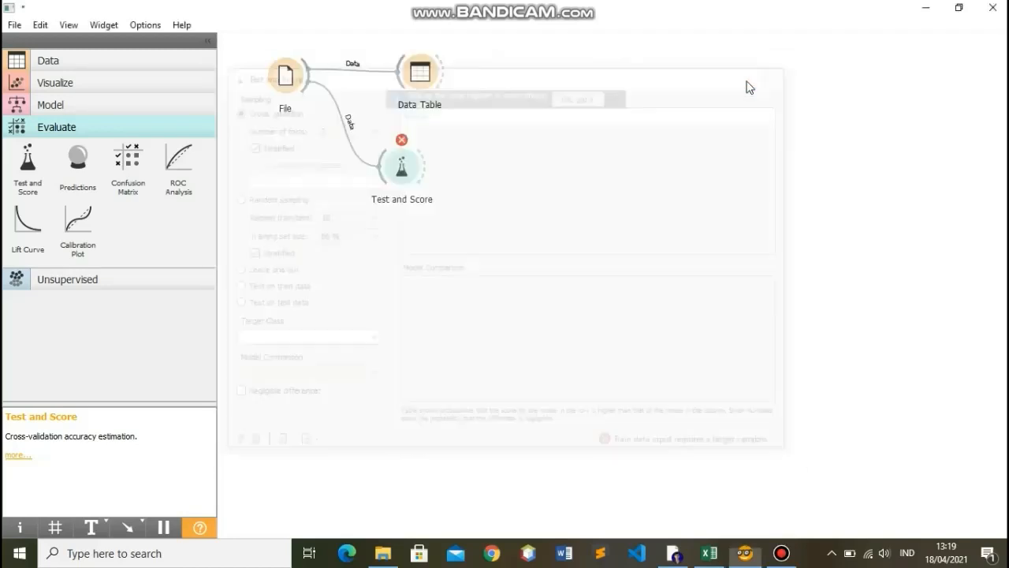
pyautogui.doubleClick(399, 173)
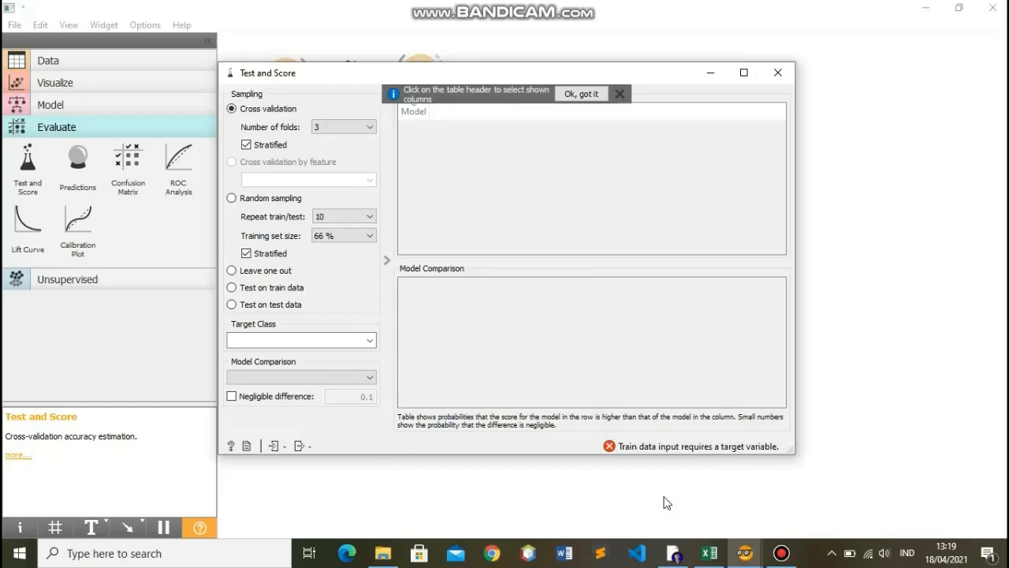
pyautogui.click(791, 80)
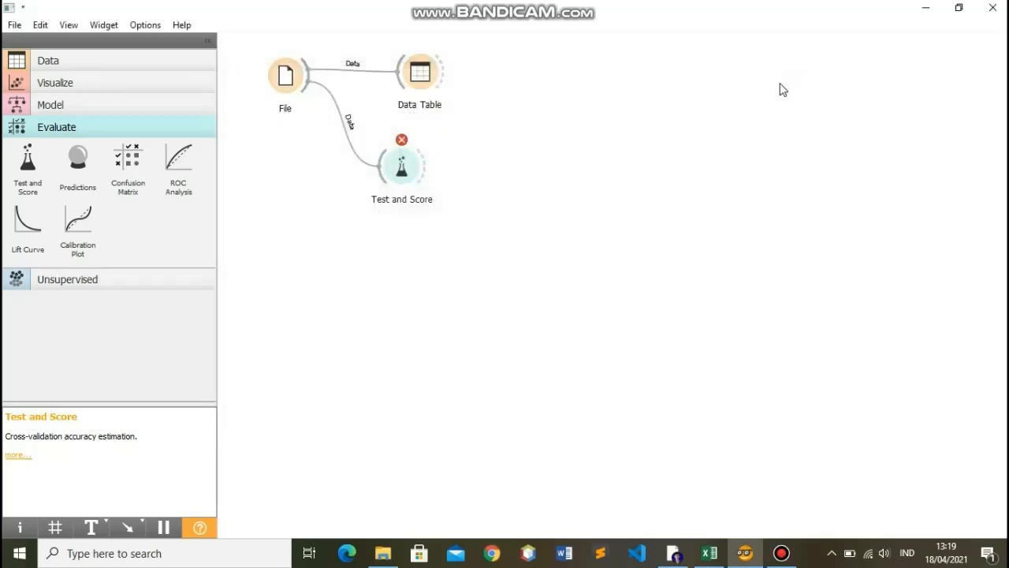
# Step: Delete the Test and Score and Data Table widgets, leaving only File on the canvas
pyautogui.click(361, 168)
pyautogui.press('Delete')
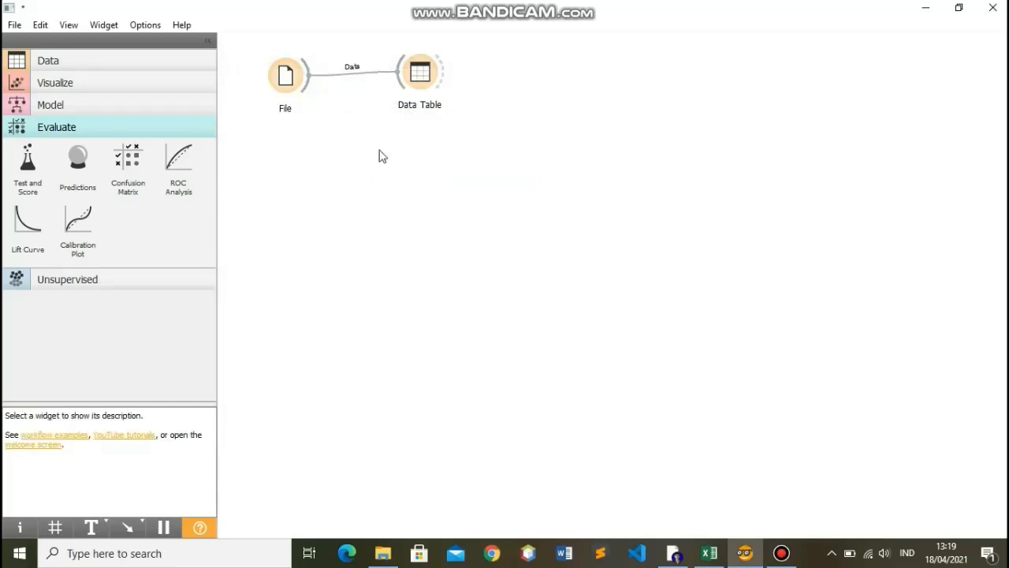
pyautogui.moveTo(508, 82); pyautogui.dragTo(379, 98)
pyautogui.press('Delete')
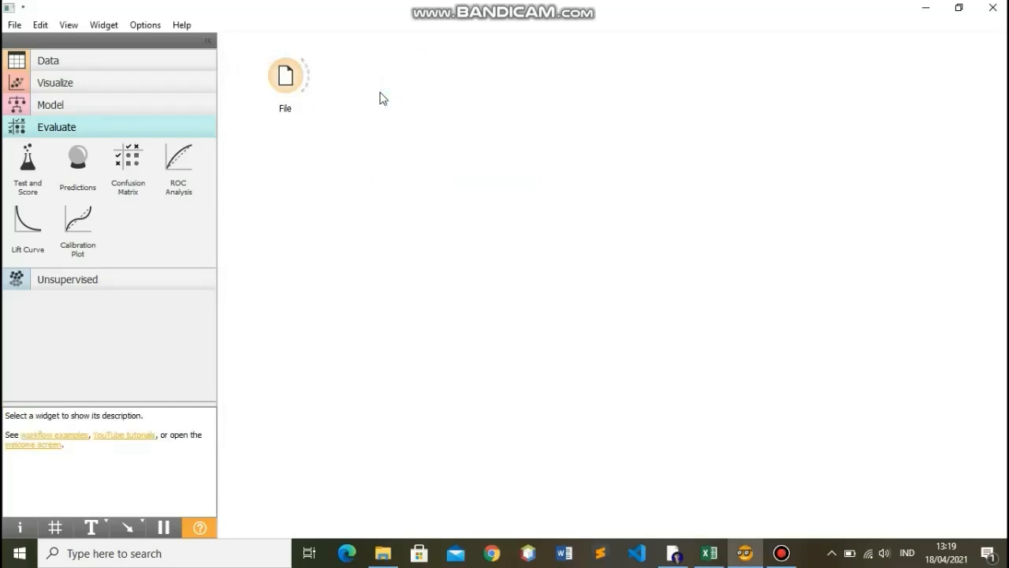
# Step: Add a Select Columns widget to the canvas and connect File's data output to it
pyautogui.click(166, 63)
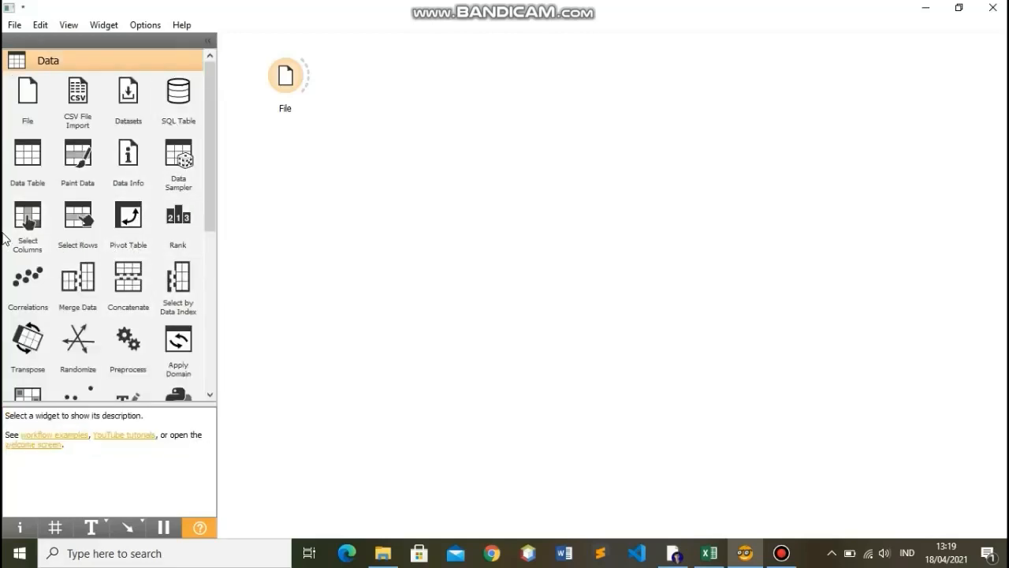
pyautogui.moveTo(25, 235); pyautogui.dragTo(439, 63)
pyautogui.moveTo(305, 84); pyautogui.dragTo(439, 63)
# Step: Move status_type out of the features in Select Columns and assign it as the target variable
pyautogui.doubleClick(439, 64)
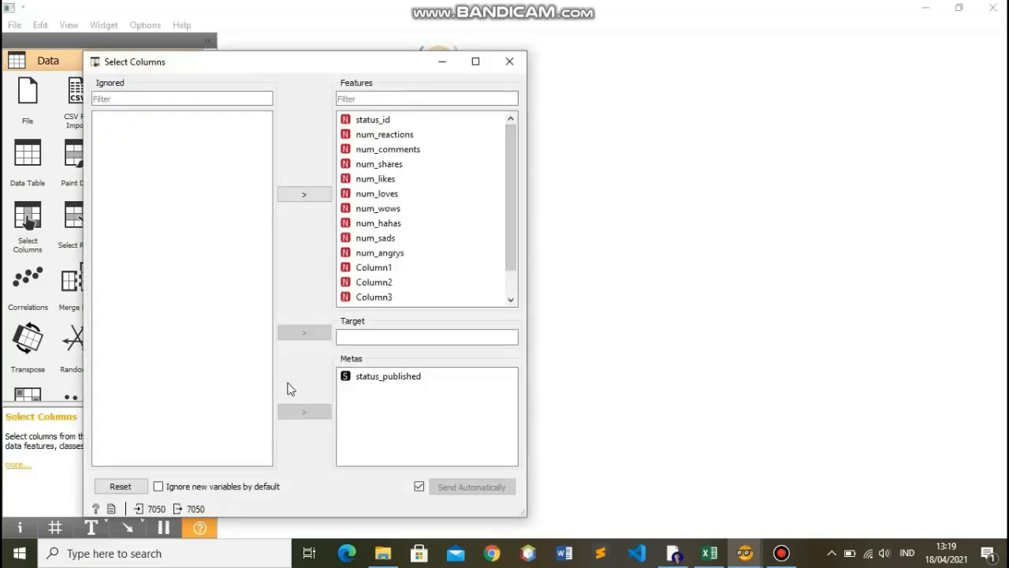
pyautogui.moveTo(511, 178); pyautogui.dragTo(562, 373)
pyautogui.click(364, 297)
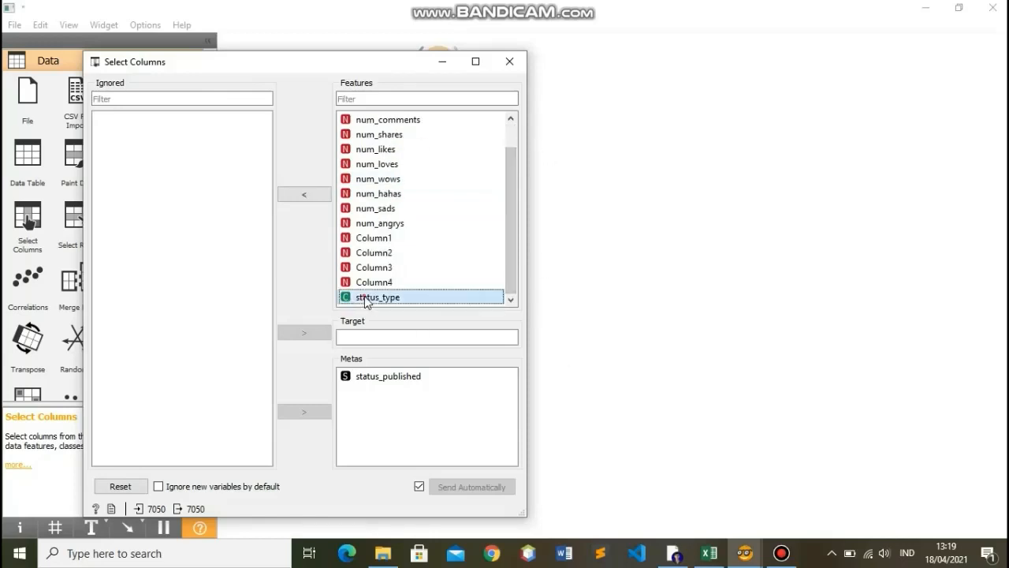
pyautogui.click(295, 200)
pyautogui.click(129, 120)
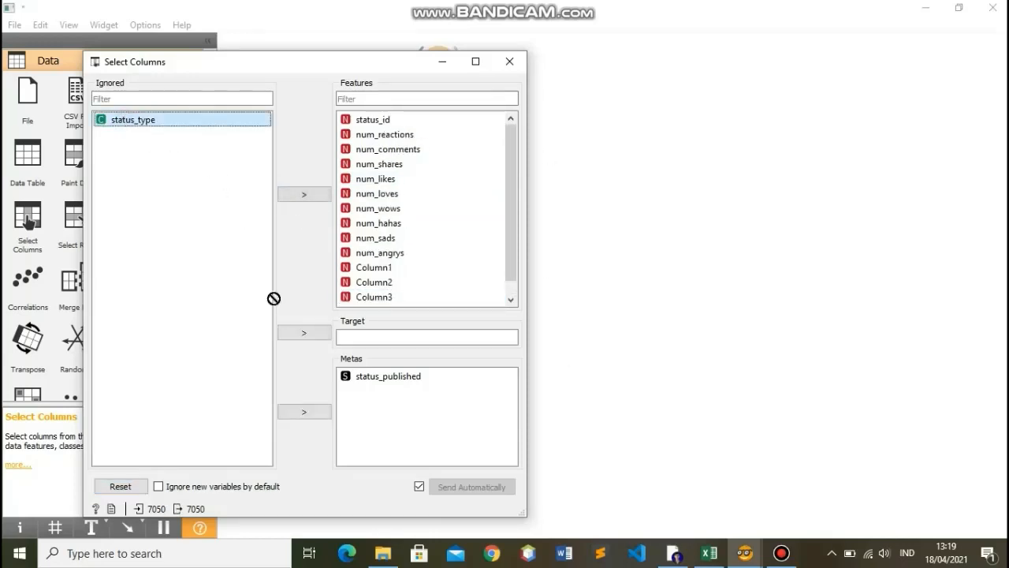
pyautogui.click(303, 335)
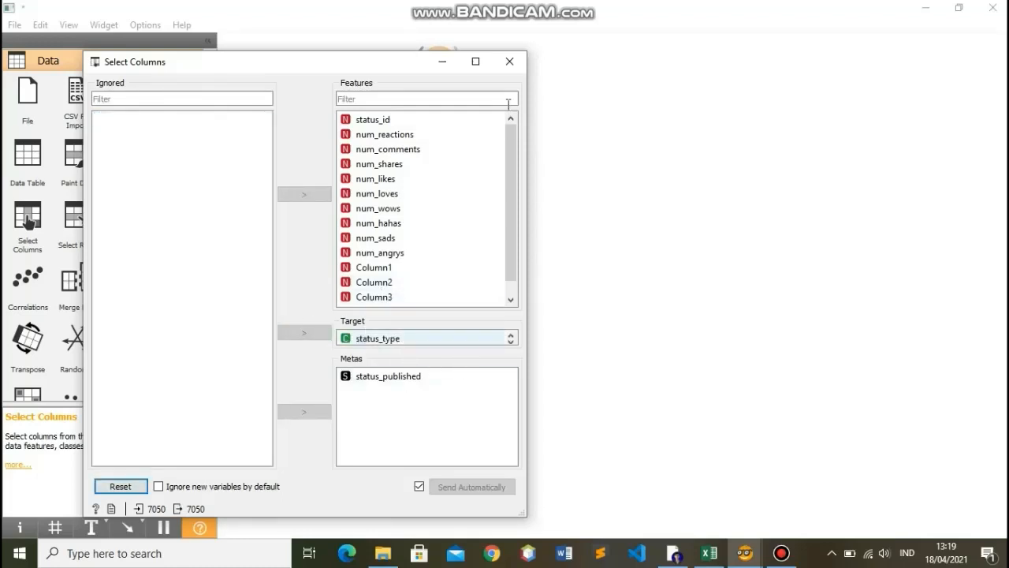
pyautogui.click(507, 62)
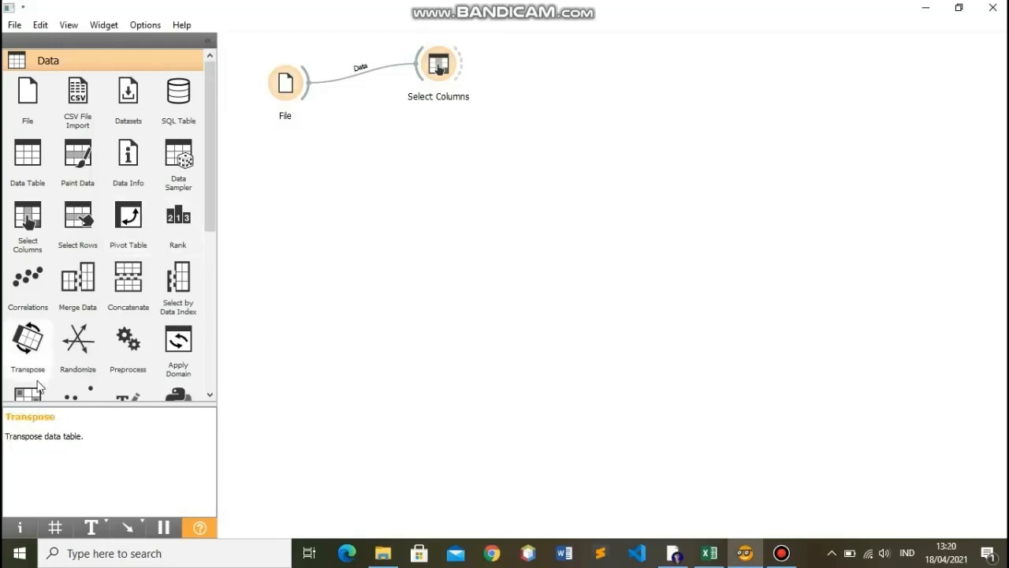
# Step: Add a Test and Score widget, connect Select Columns' data to it, and check its evaluation window
pyautogui.moveTo(209, 154); pyautogui.dragTo(206, 336)
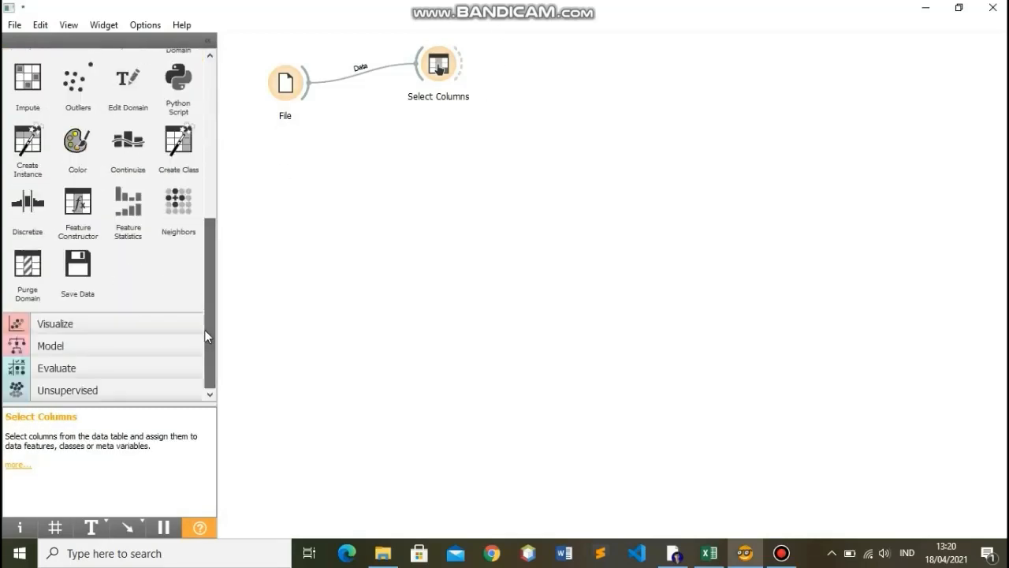
pyautogui.click(67, 377)
pyautogui.moveTo(39, 173); pyautogui.dragTo(552, 115)
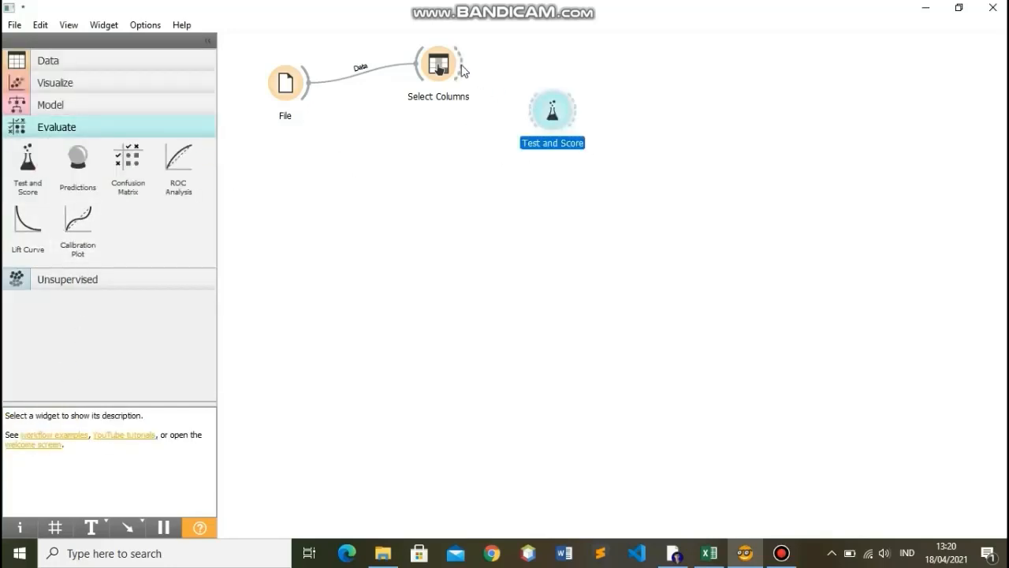
pyautogui.moveTo(462, 68); pyautogui.dragTo(541, 122)
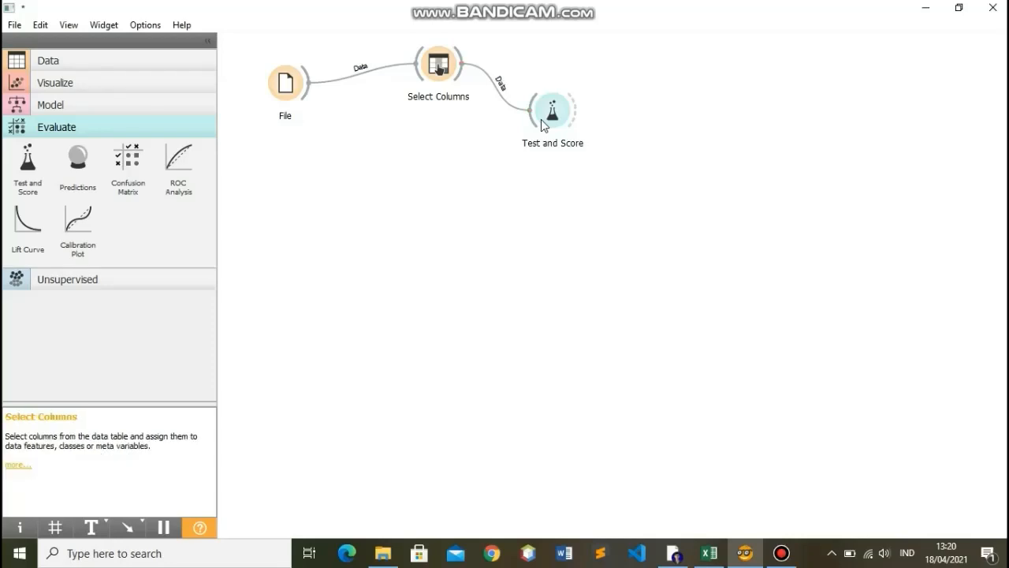
pyautogui.doubleClick(541, 119)
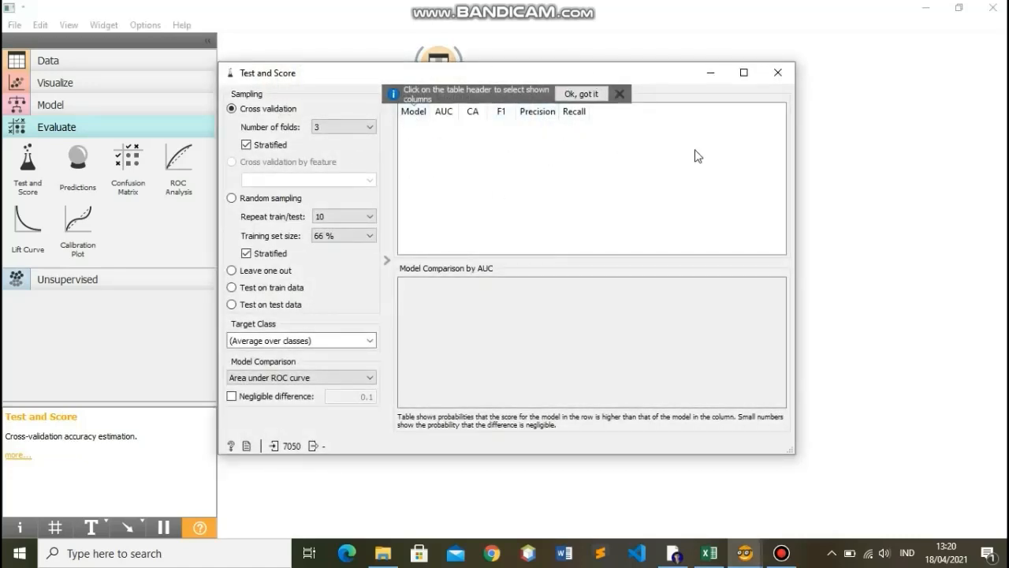
pyautogui.click(778, 73)
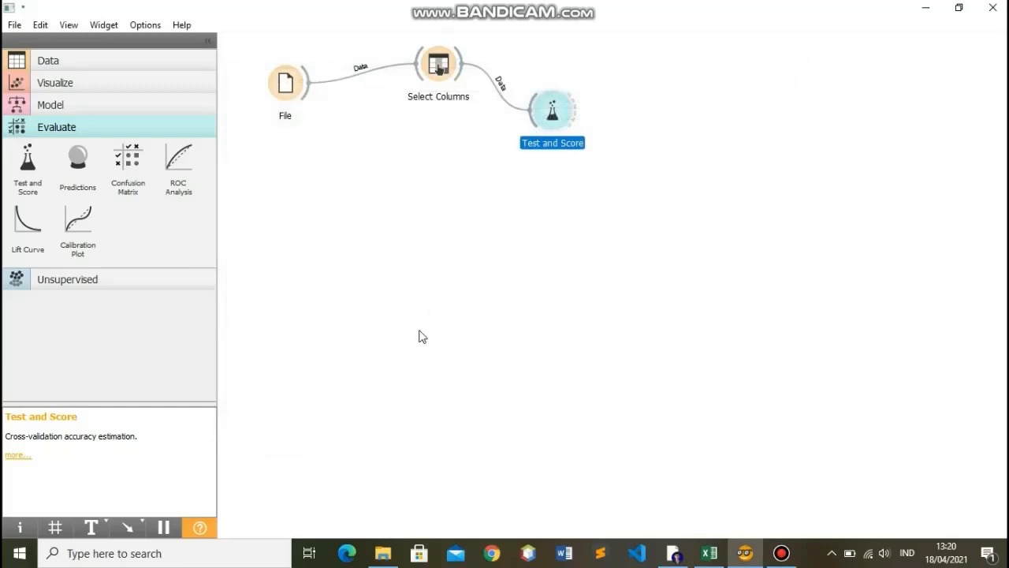
# Step: Add a Neural Network widget to the canvas and connect it to Test and Score as a learner
pyautogui.click(91, 284)
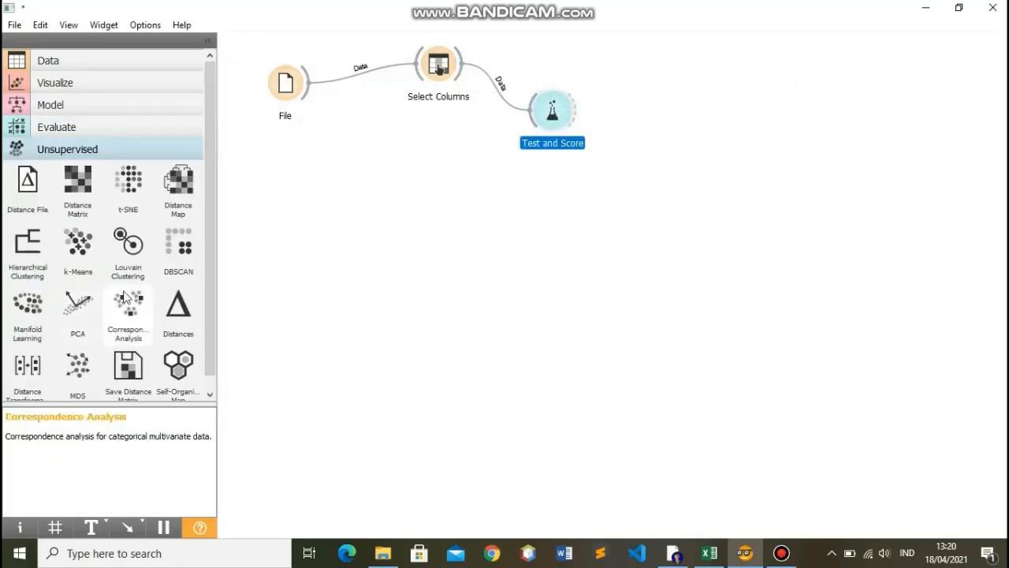
pyautogui.click(89, 103)
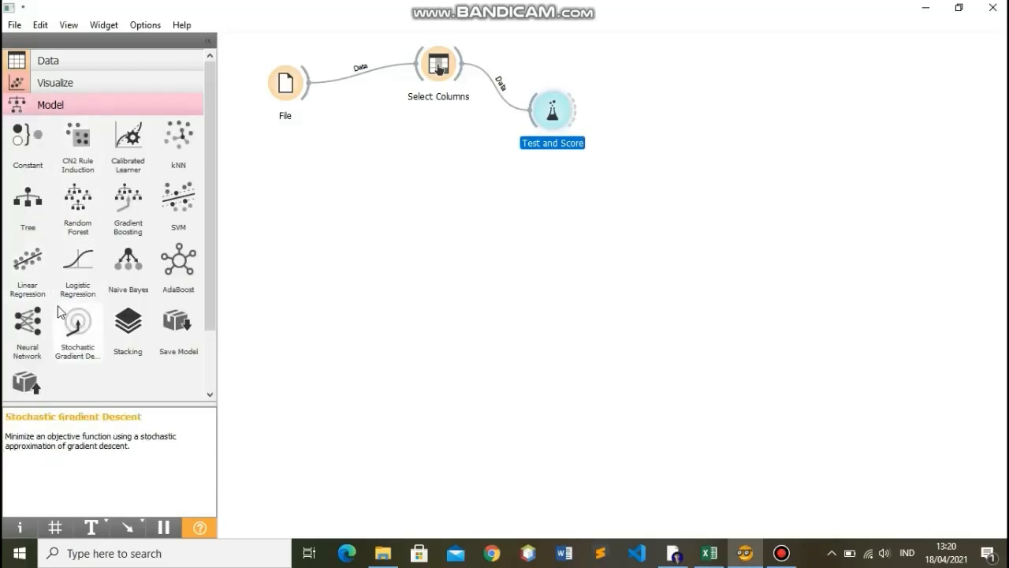
pyautogui.moveTo(21, 331); pyautogui.dragTo(388, 142)
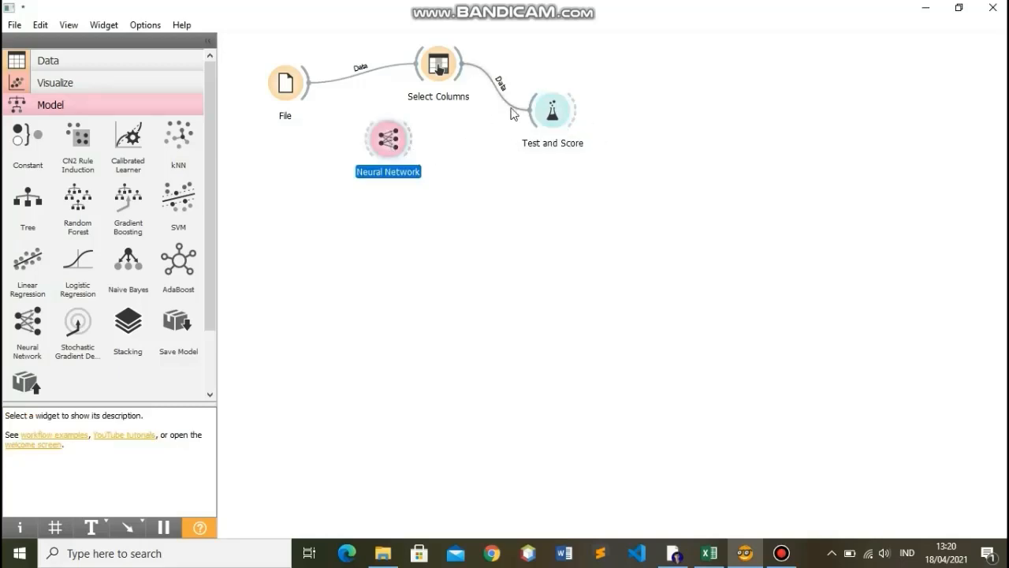
pyautogui.moveTo(533, 118); pyautogui.dragTo(413, 144)
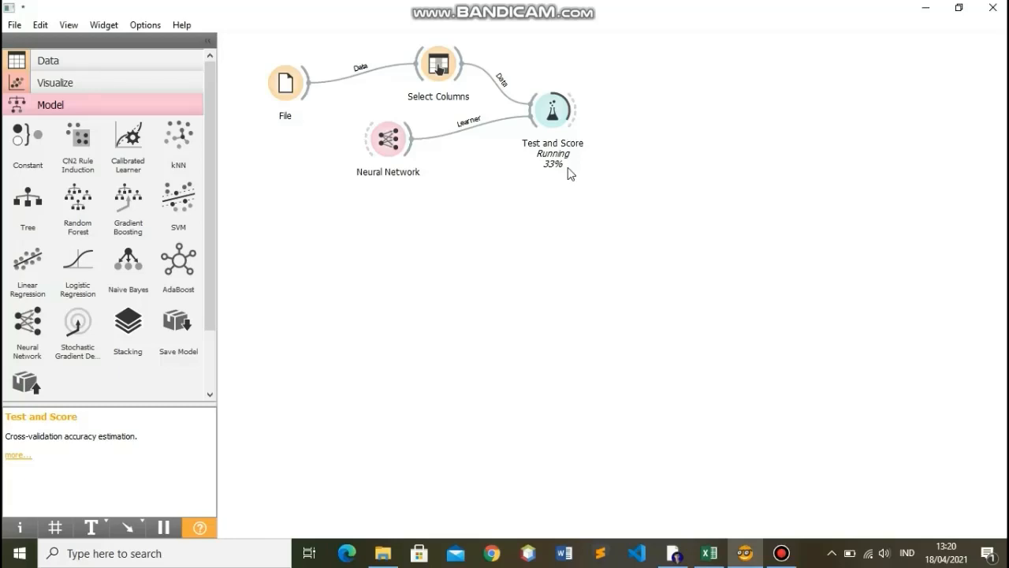
# Step: Check the Neural Network's evaluation scores in Test and Score once the cross-validation has run
pyautogui.doubleClick(542, 117)
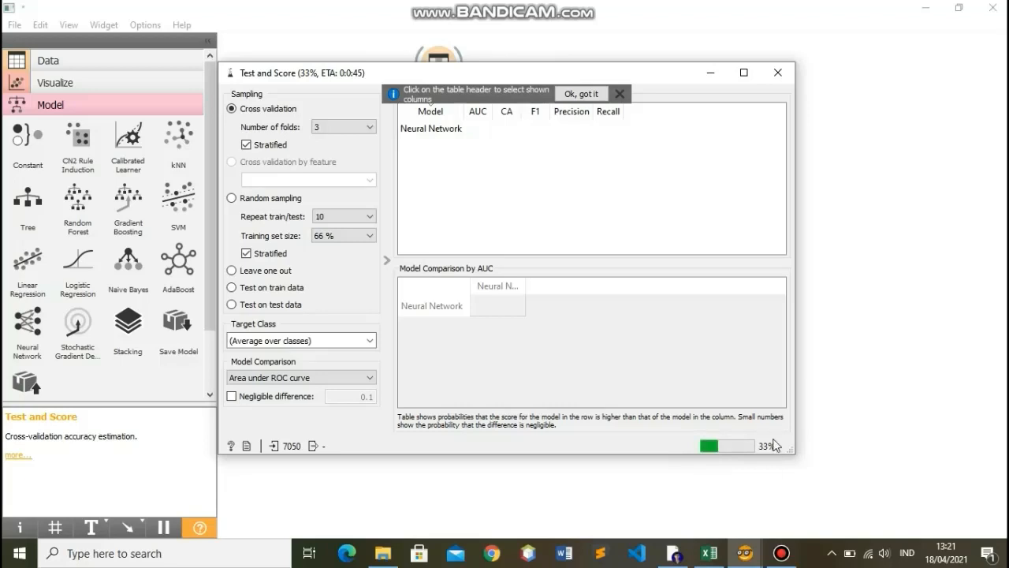
pyautogui.click(778, 72)
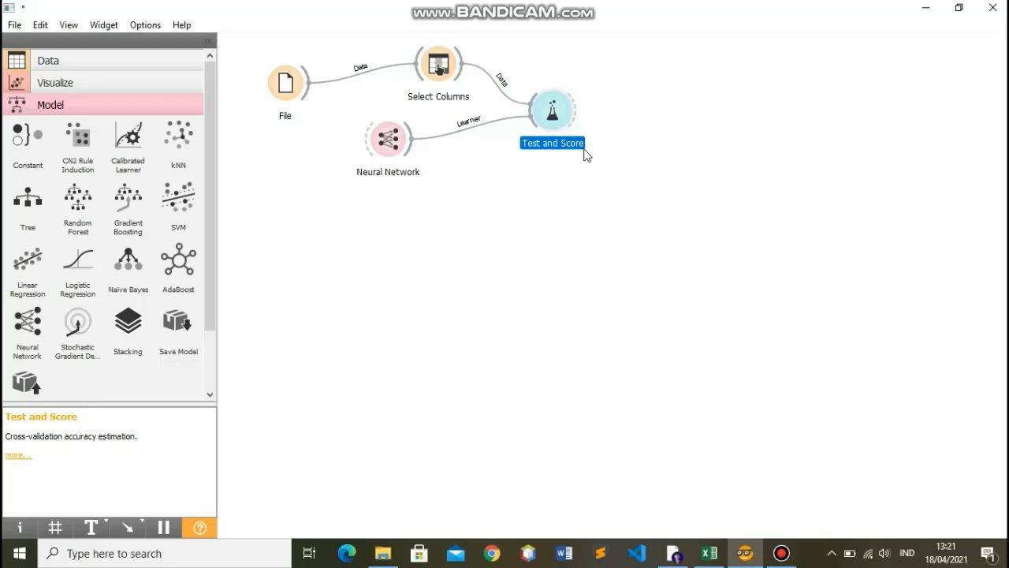
pyautogui.doubleClick(544, 111)
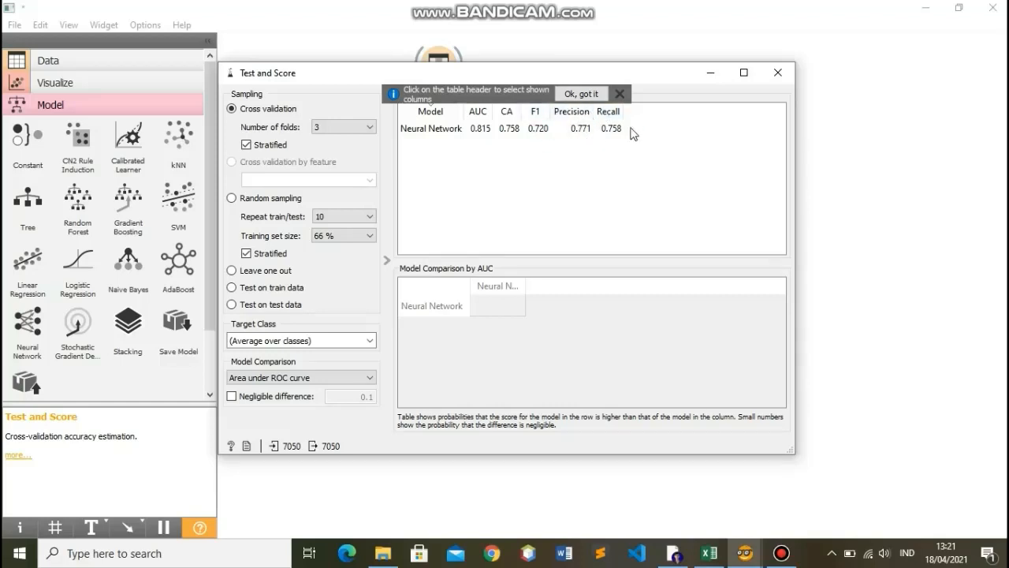
pyautogui.click(777, 74)
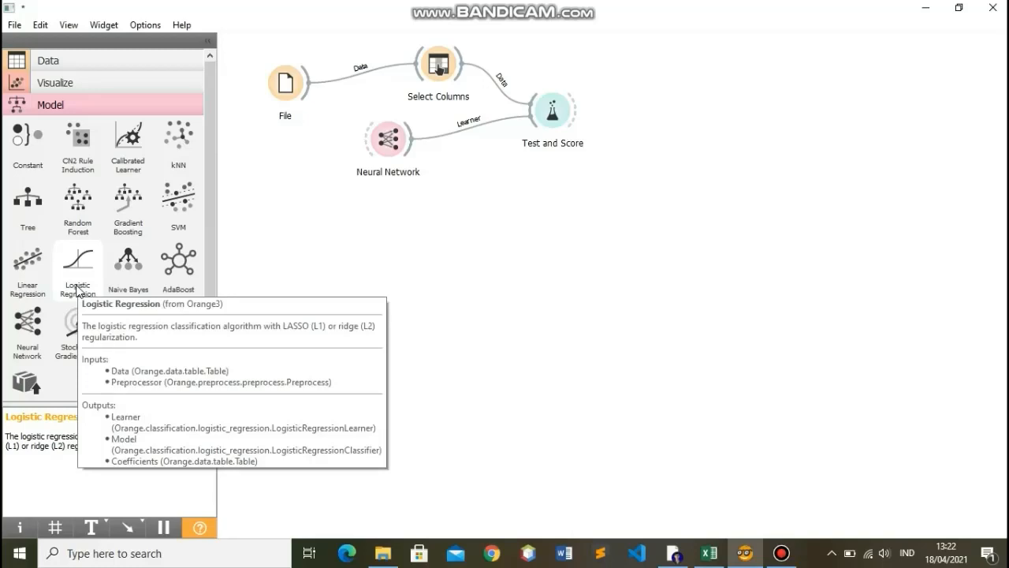
# Step: Add a Logistic Regression widget, connect it to Test and Score as a second learner, and check the evaluation window
pyautogui.moveTo(78, 292); pyautogui.dragTo(531, 117)
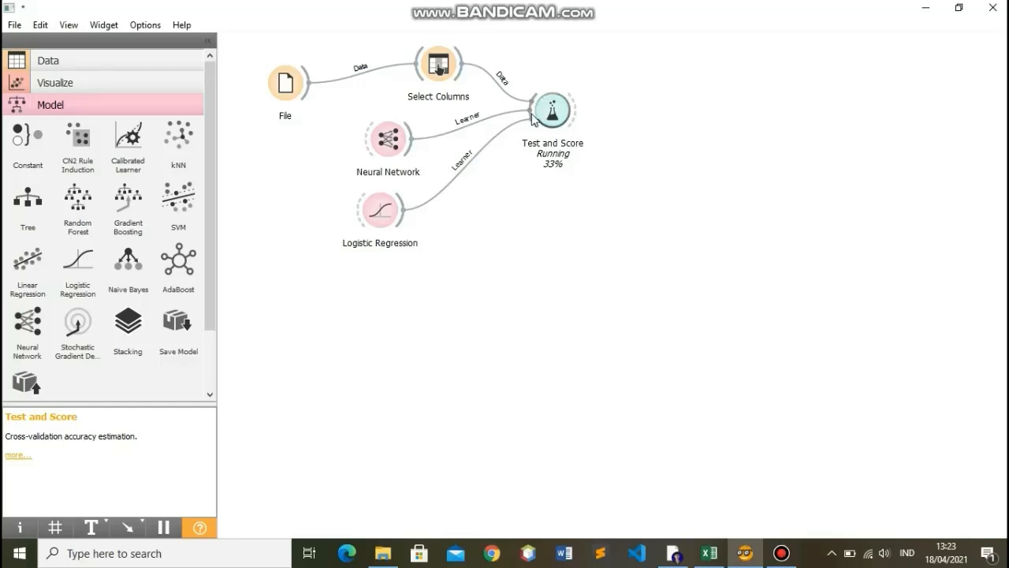
pyautogui.doubleClick(552, 112)
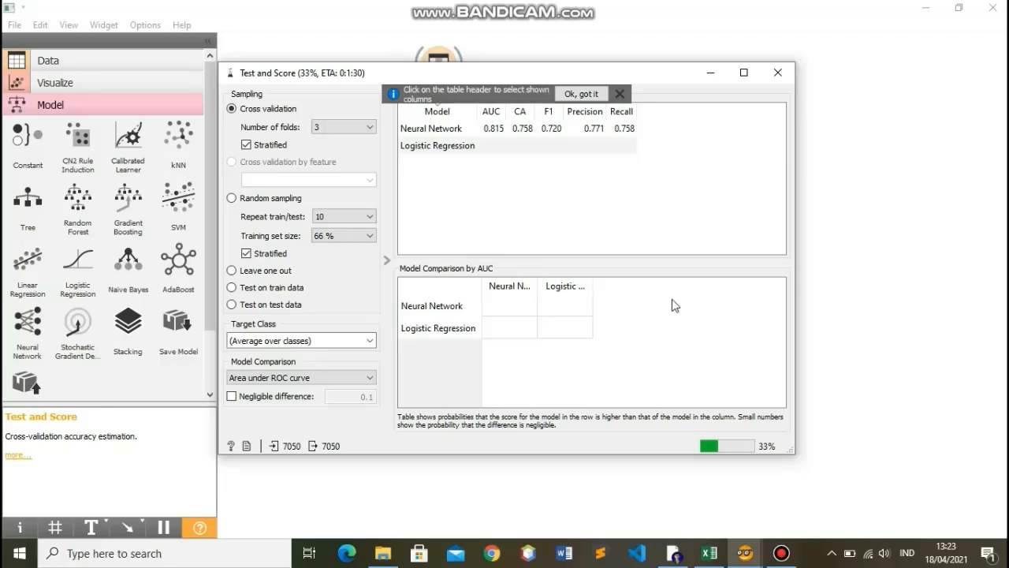
pyautogui.click(777, 73)
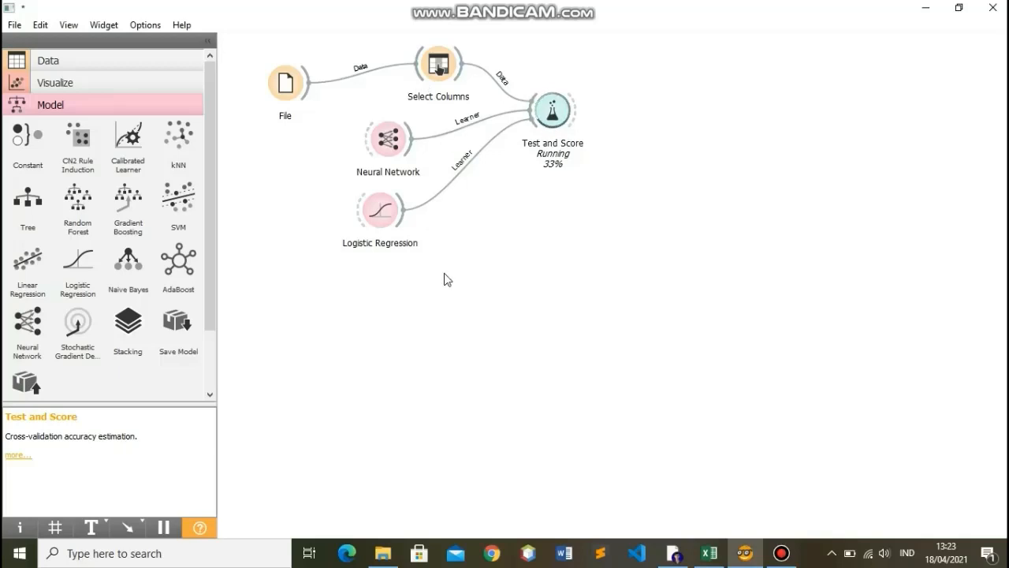
# Step: Follow the cross-validation in Test and Score and compare the Logistic Regression scores with the Neural Network's
pyautogui.doubleClick(391, 140)
pyautogui.click(601, 155)
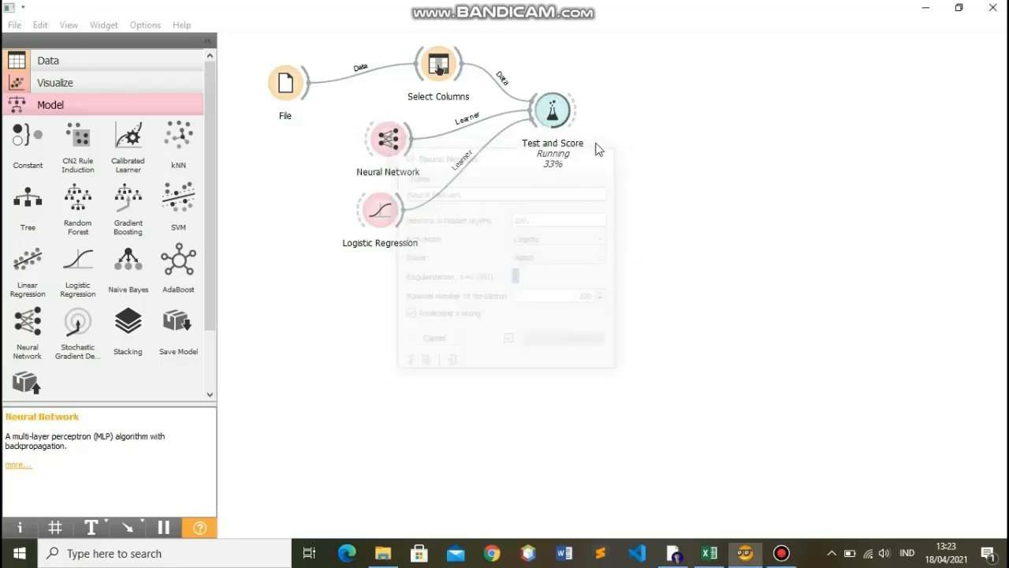
pyautogui.doubleClick(561, 113)
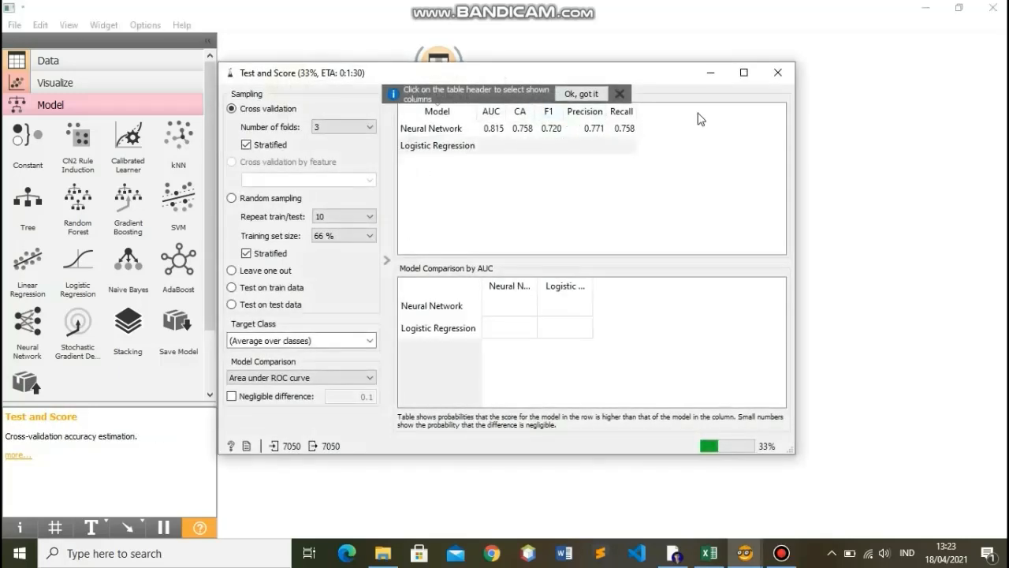
pyautogui.click(778, 74)
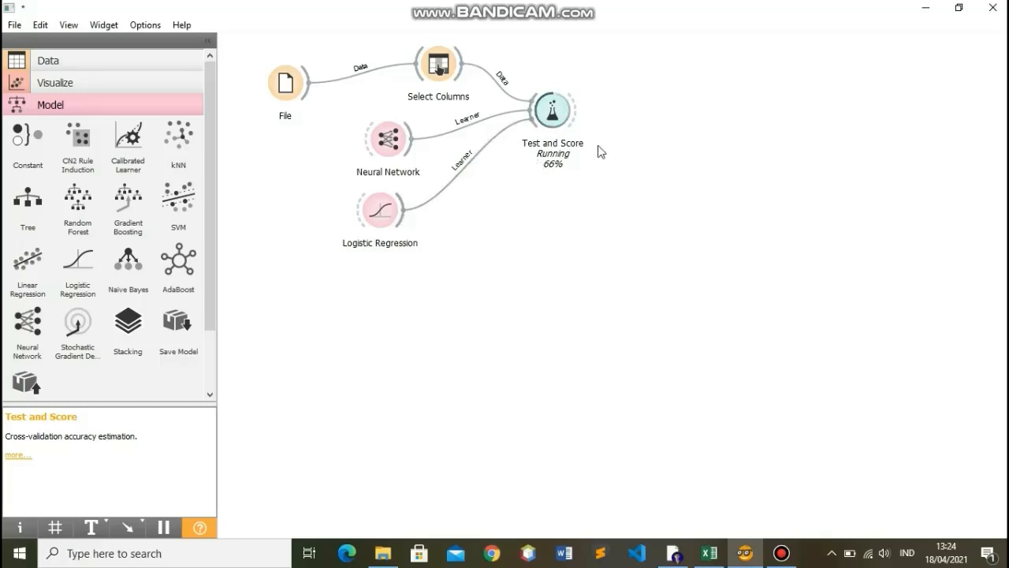
pyautogui.doubleClick(554, 125)
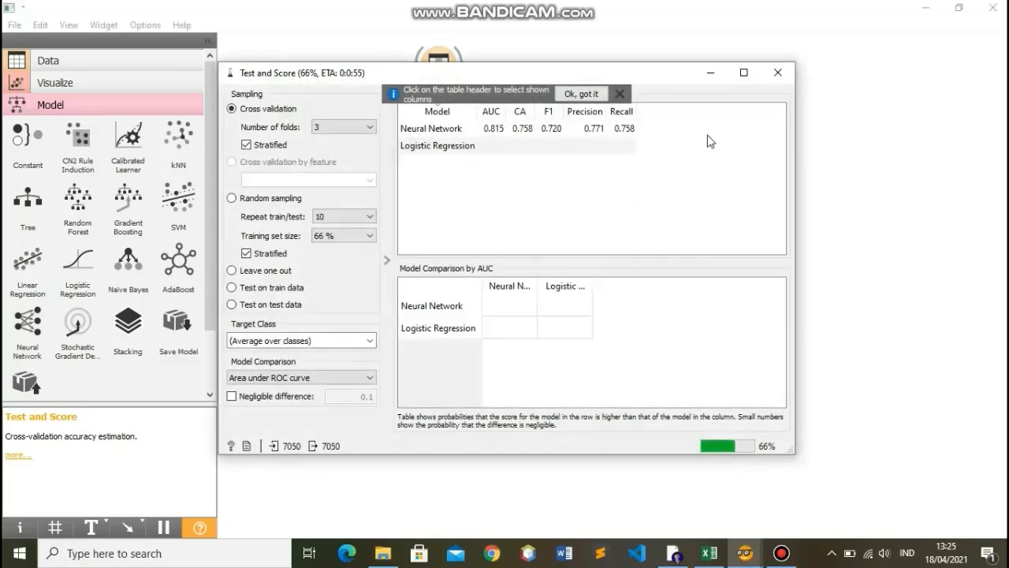
pyautogui.click(781, 78)
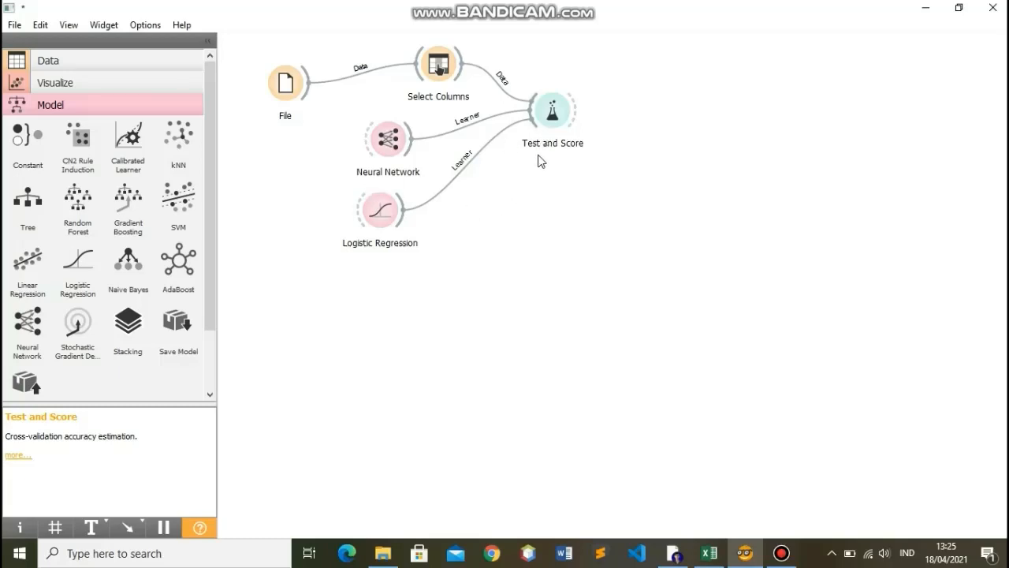
pyautogui.doubleClick(550, 112)
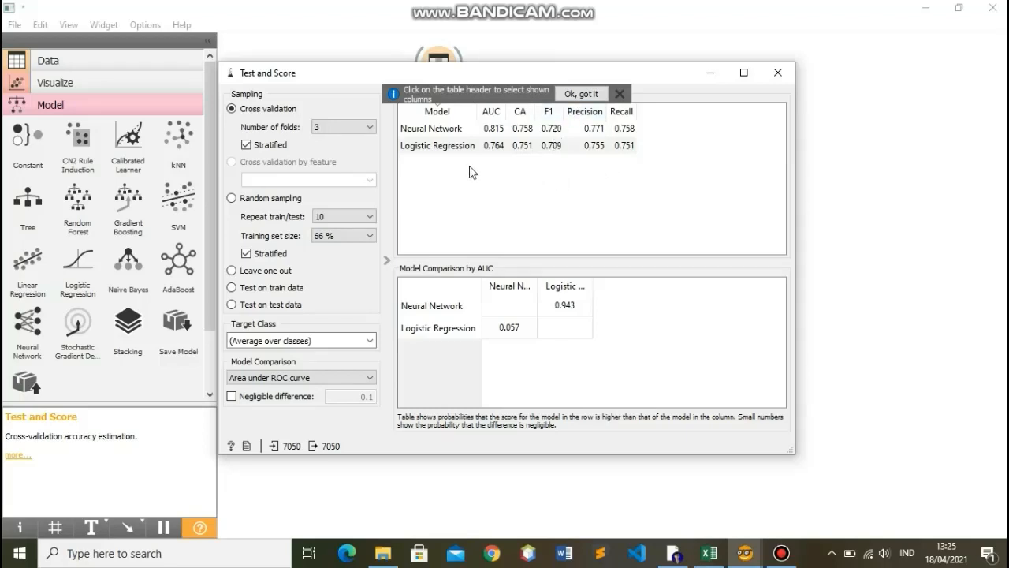
pyautogui.click(777, 73)
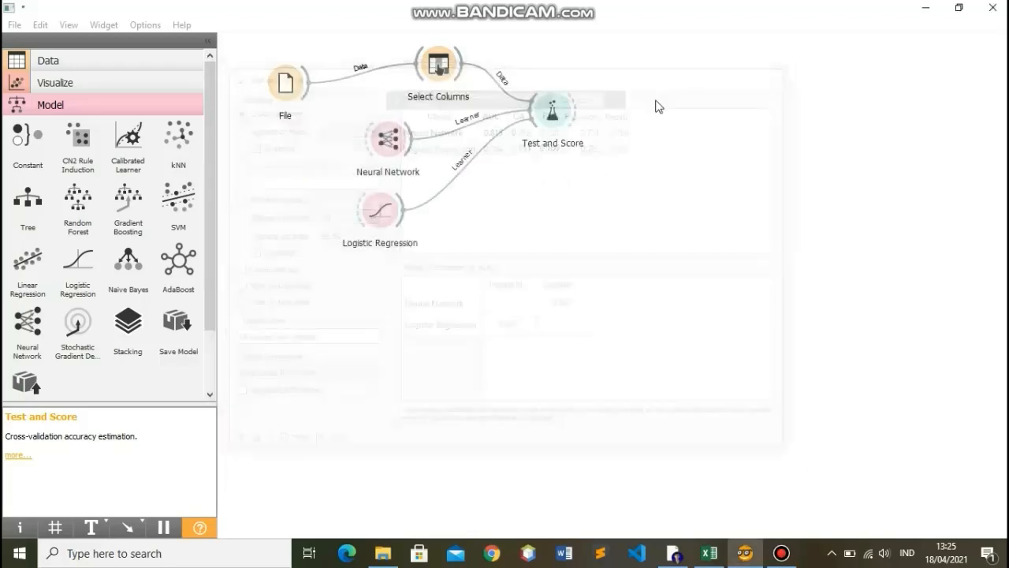
# Step: Examine the Neural Network's activation and solver options, keeping Logistic activation and the Adam solver
pyautogui.doubleClick(389, 150)
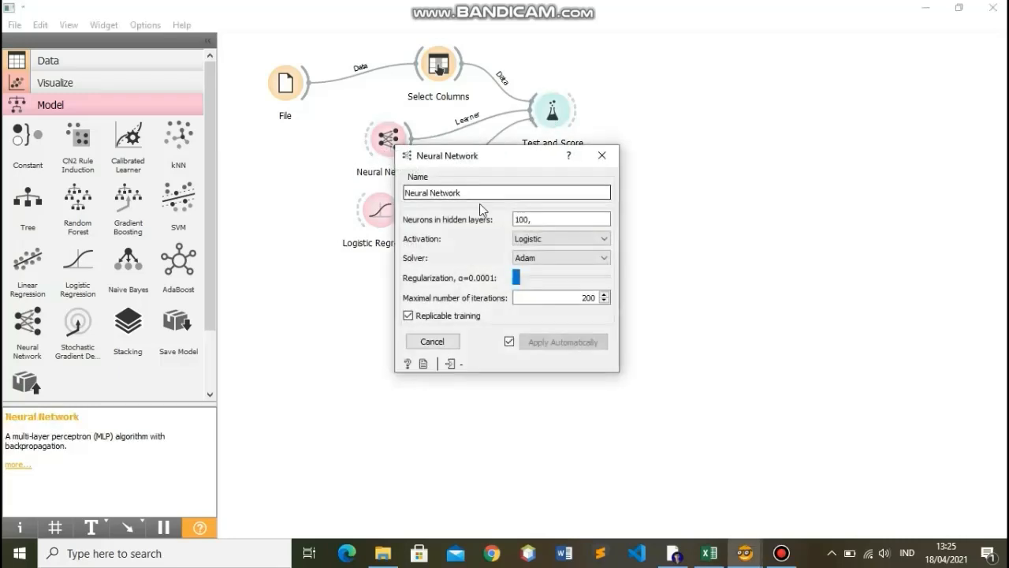
pyautogui.click(530, 239)
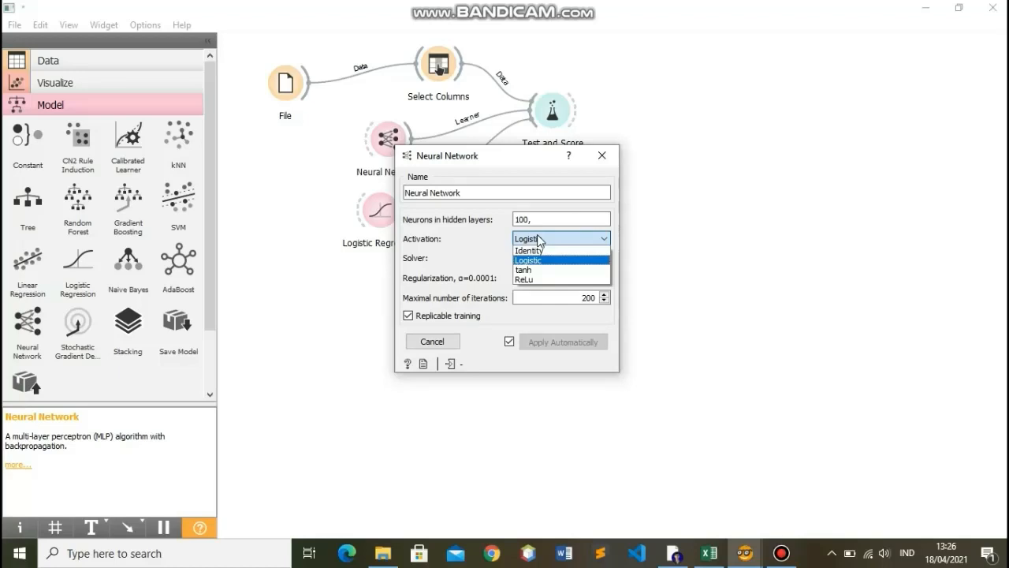
pyautogui.click(538, 239)
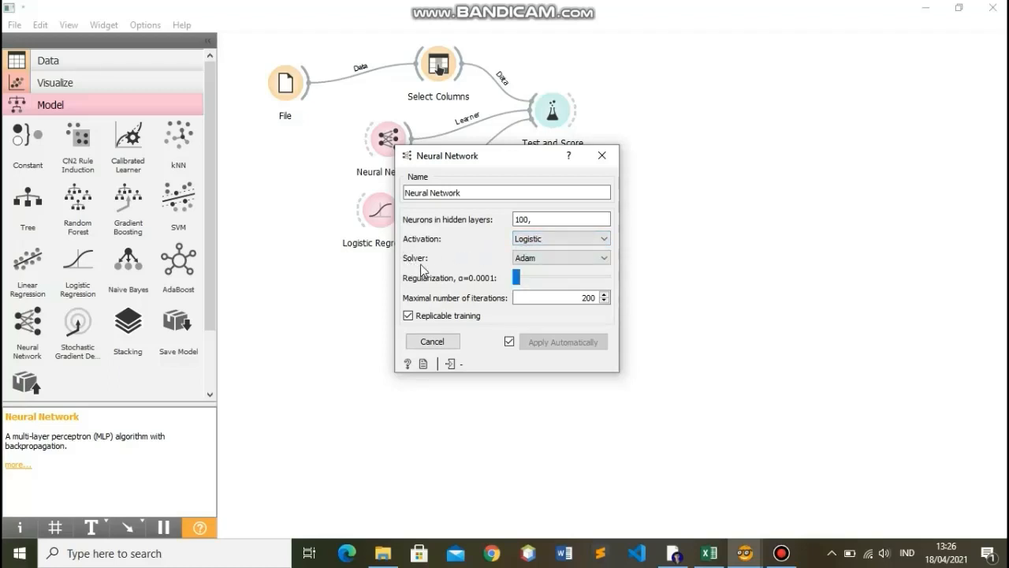
pyautogui.click(535, 258)
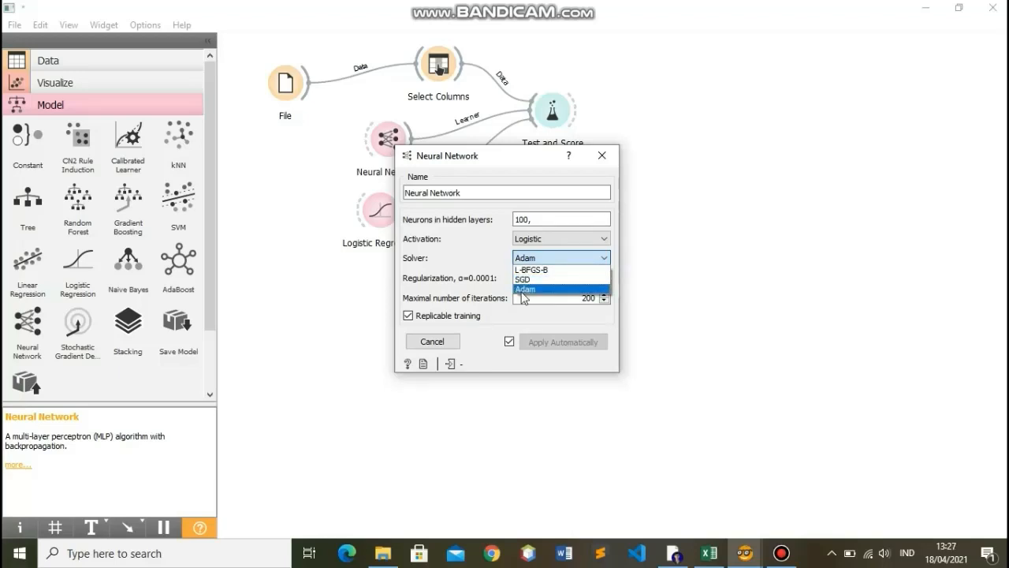
pyautogui.click(522, 289)
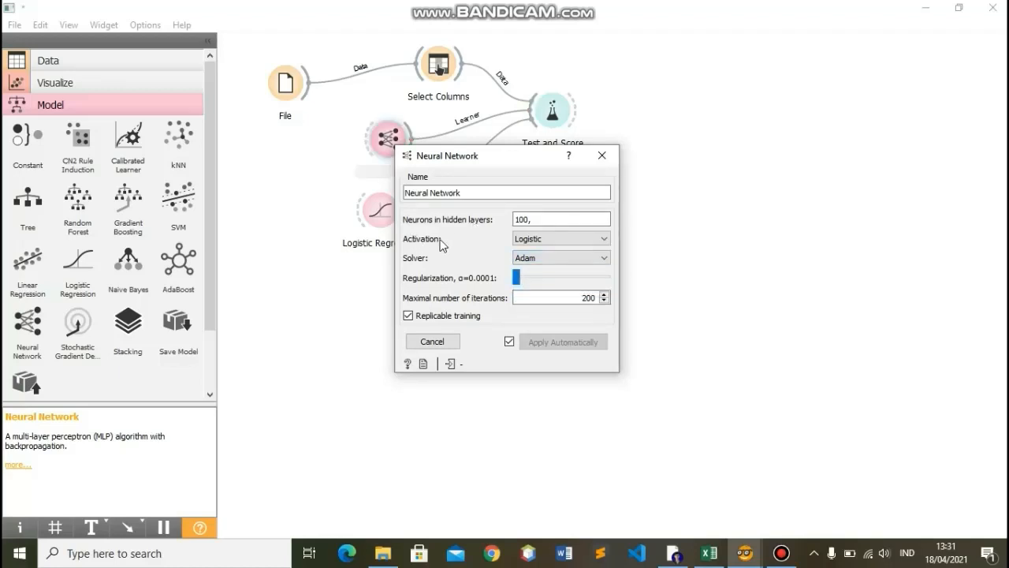
# Step: Set the Neural Network's activation function to ReLu and close its settings
pyautogui.click(532, 240)
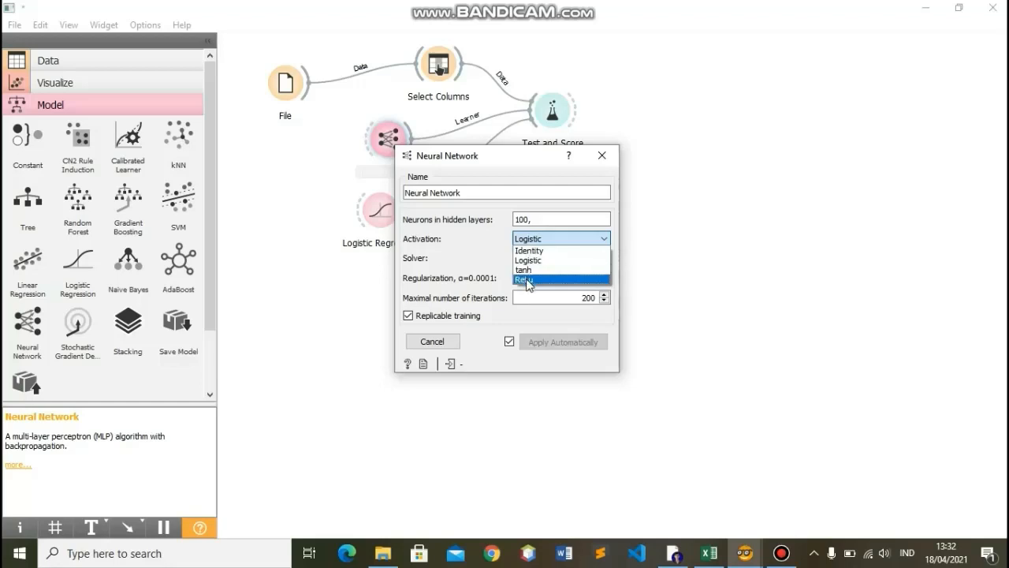
pyautogui.click(526, 280)
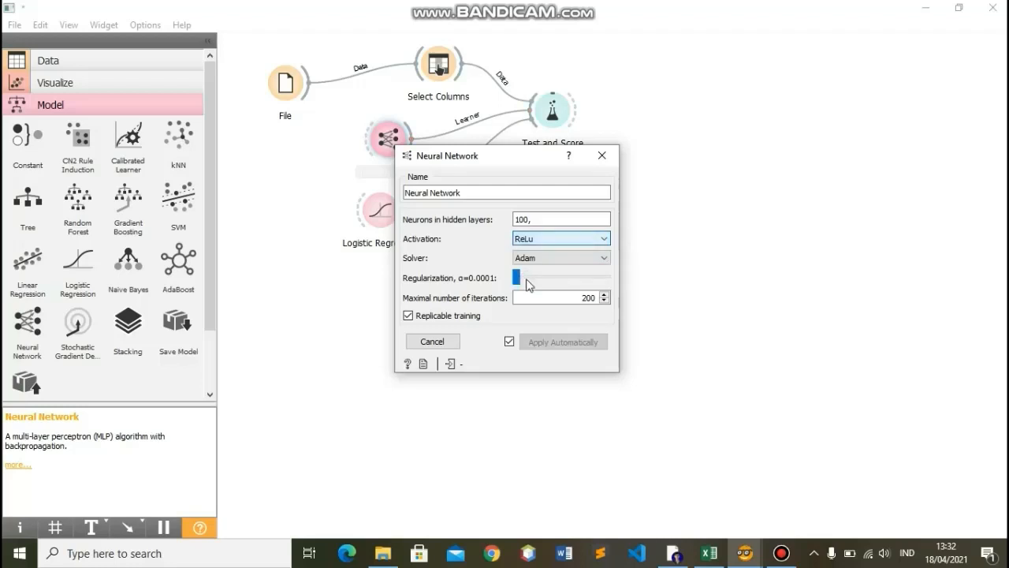
pyautogui.click(597, 159)
# Step: Check the rerun's progress in Test and Score and review the activation options in the Neural Network settings
pyautogui.click(549, 108)
pyautogui.doubleClick(550, 108)
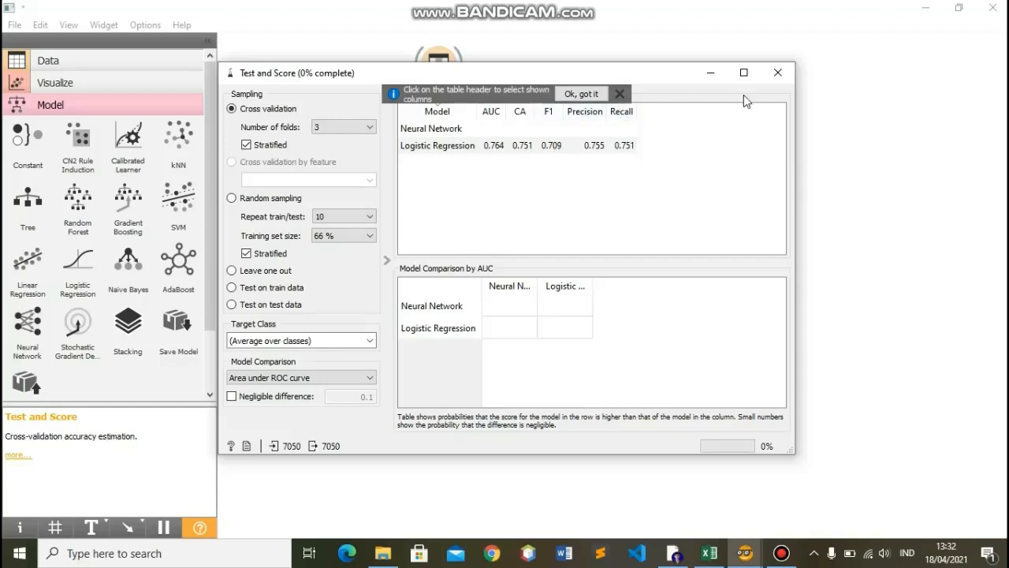
pyautogui.click(778, 73)
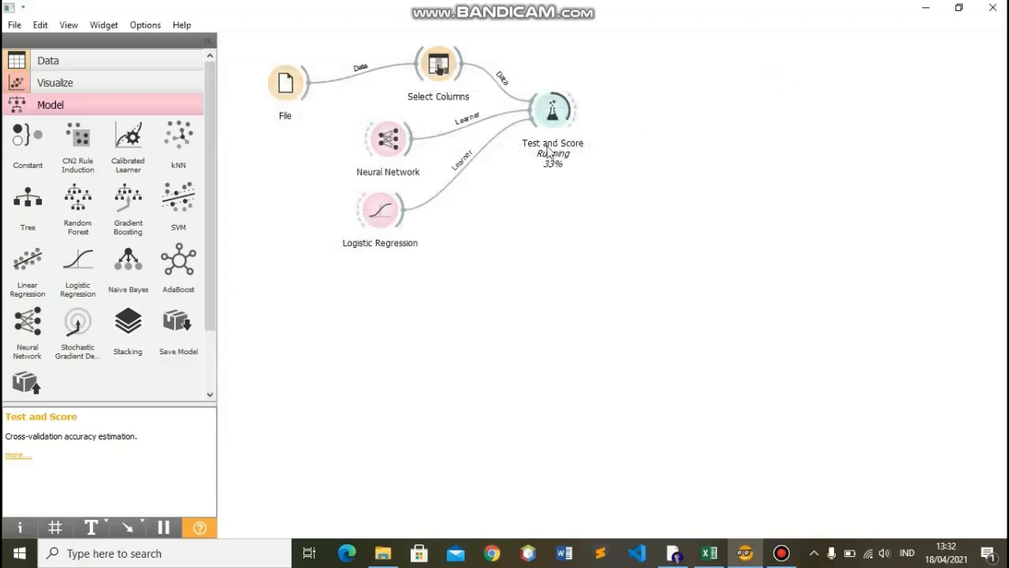
pyautogui.doubleClick(386, 141)
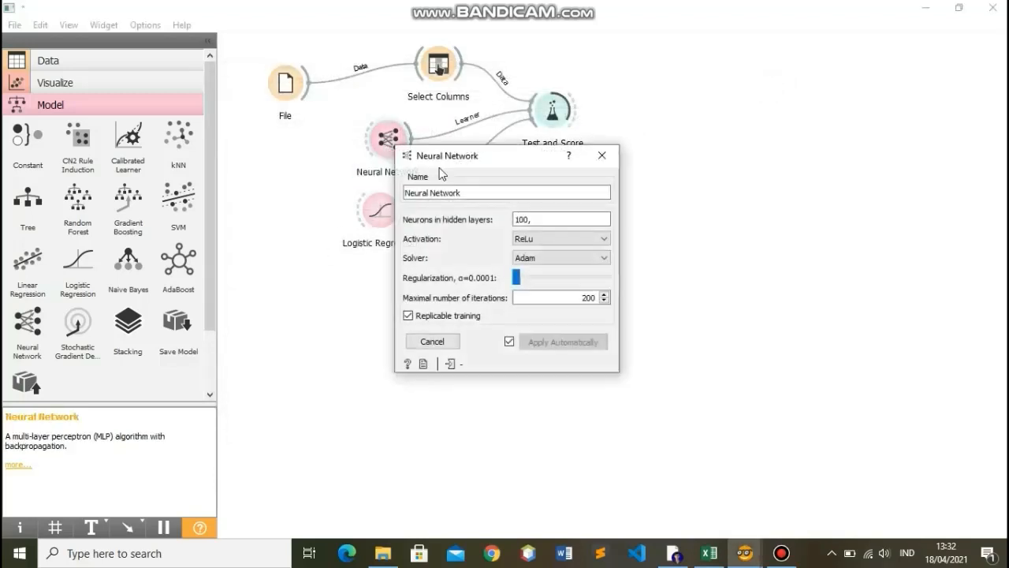
pyautogui.click(526, 239)
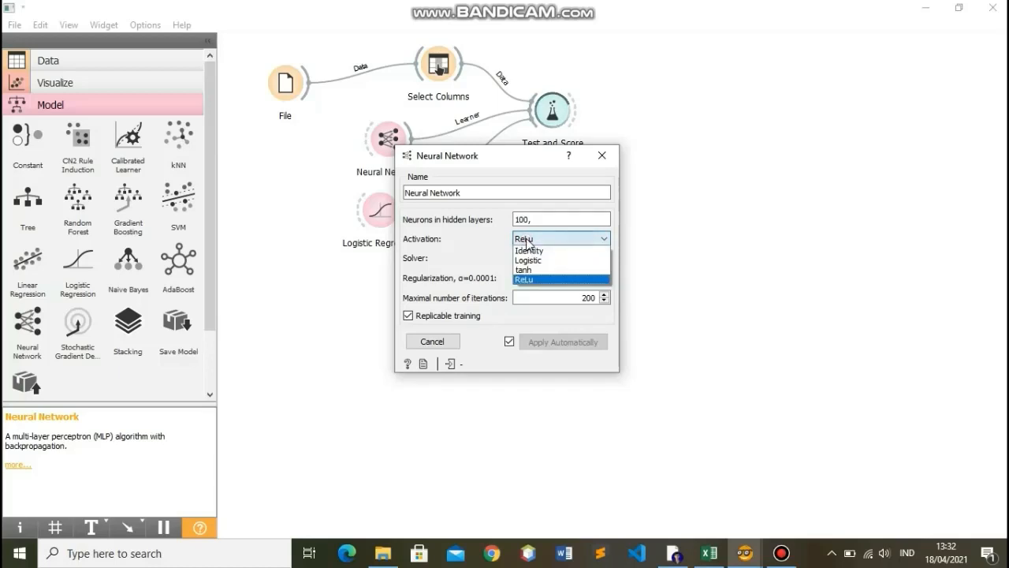
pyautogui.click(583, 239)
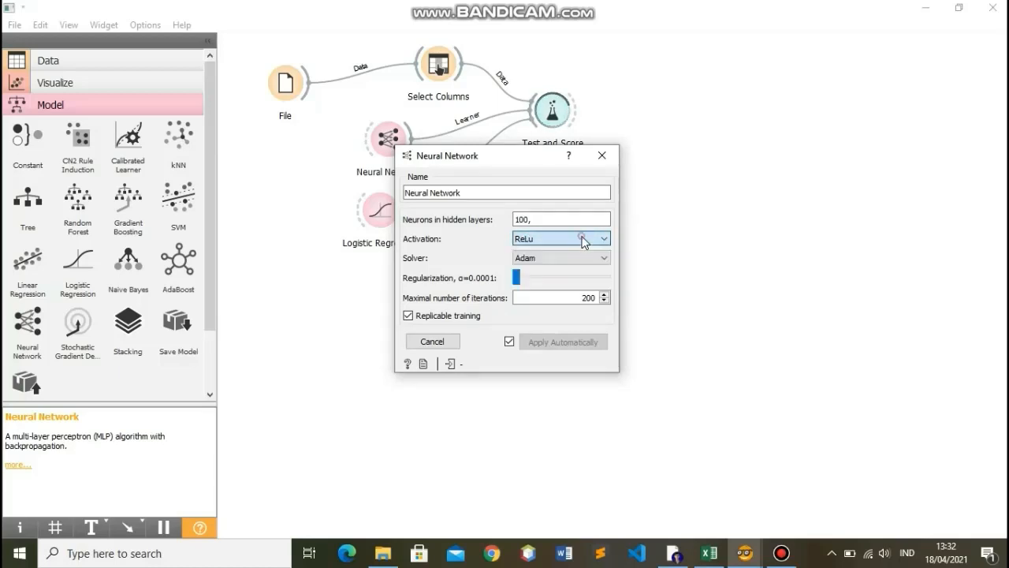
pyautogui.click(602, 156)
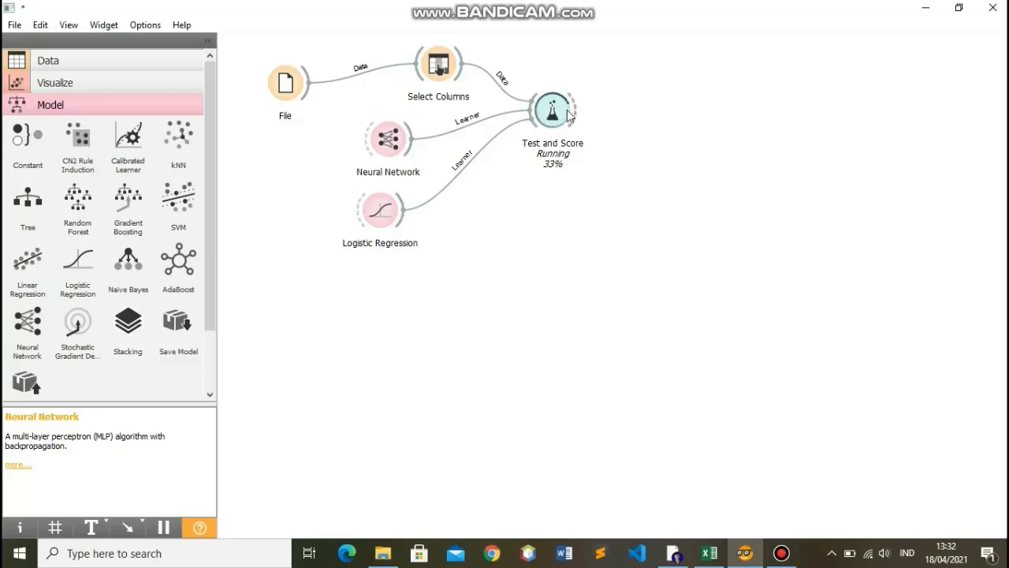
# Step: Compare the ReLu Neural Network's scores with Logistic Regression's in Test and Score
pyautogui.moveTo(565, 114)
pyautogui.doubleClick(552, 110)
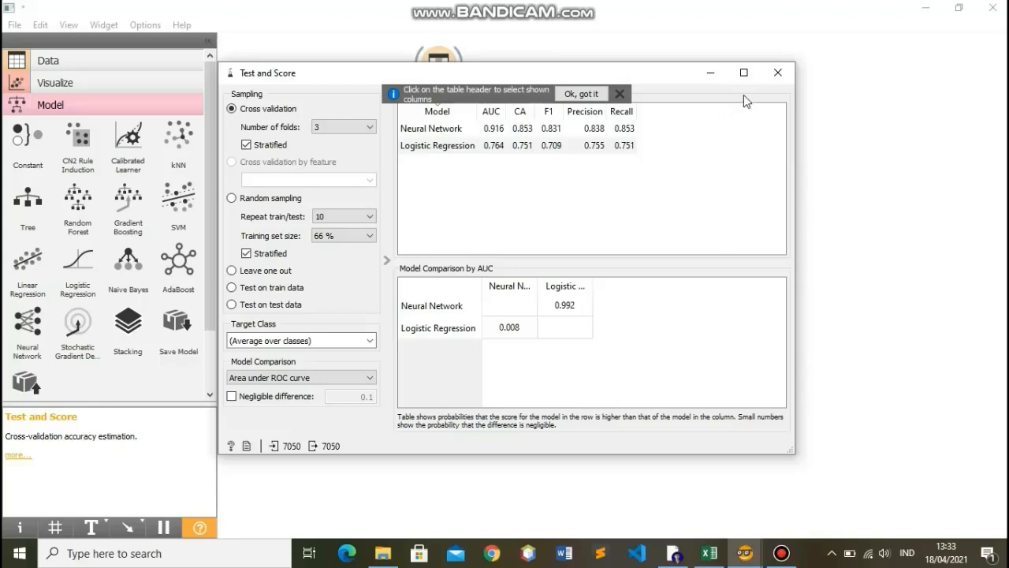
pyautogui.click(777, 72)
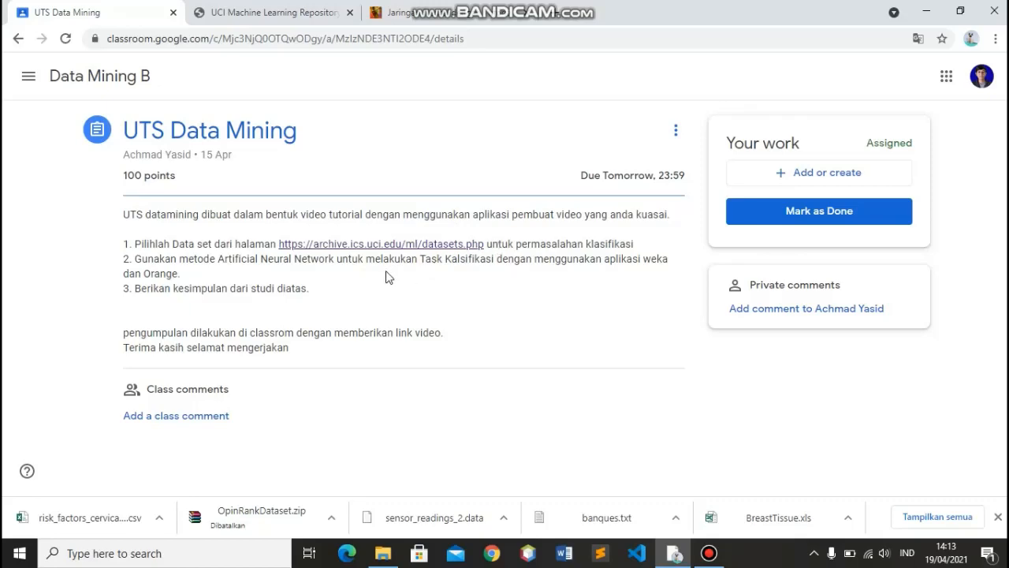
# Step: Switch to the UCI Machine Learning Repository in the browser and look through its list of classification datasets
pyautogui.click(269, 8)
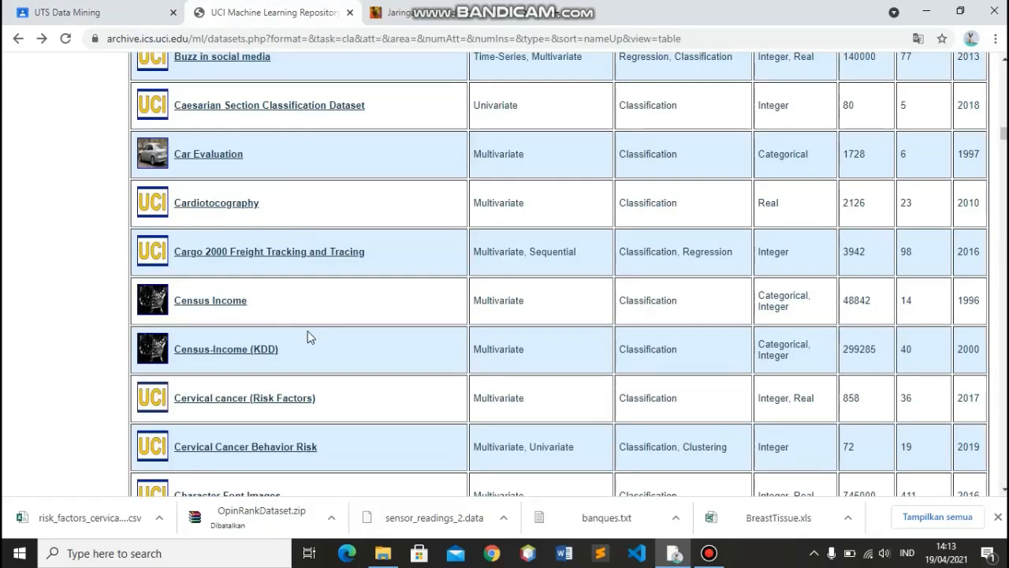
pyautogui.scroll(-1, 308, 331)
pyautogui.scroll(1, 308, 337)
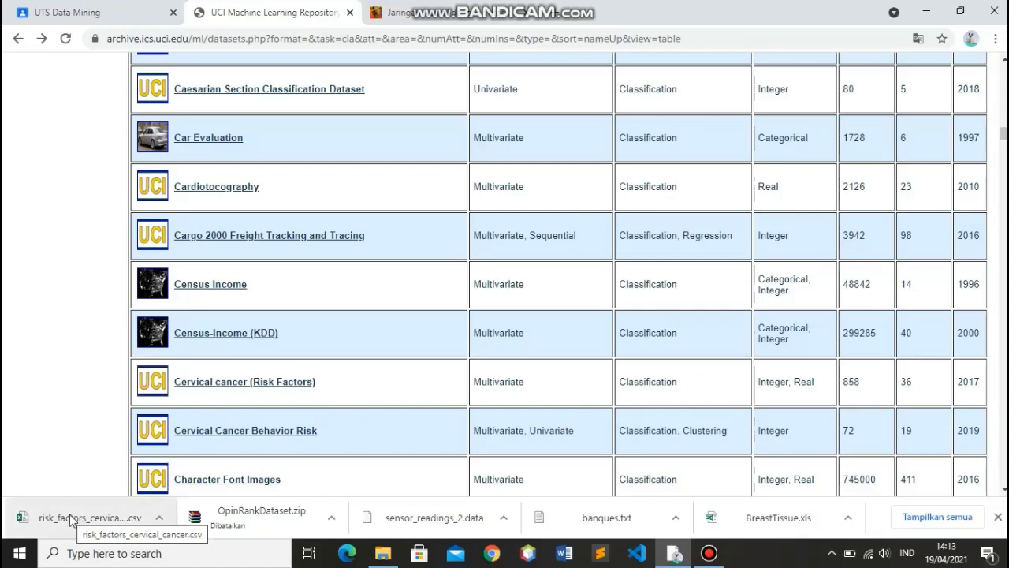
# Step: Launch Weka 3.9.5 from its Weka-3-9-5 folder in Program Files, dismiss the package manager notice, and open a maximized Explorer
pyautogui.click(383, 555)
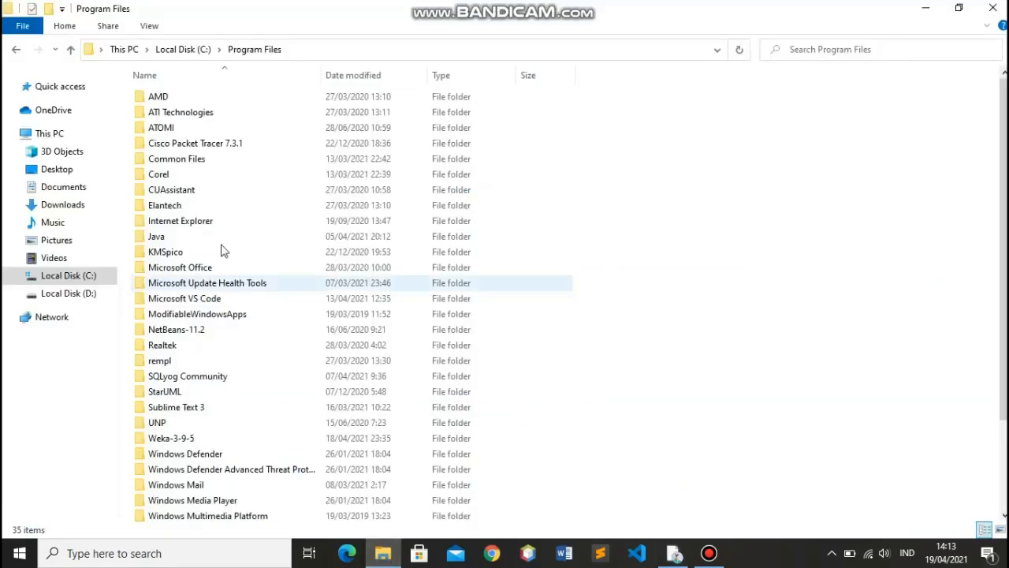
pyautogui.doubleClick(196, 440)
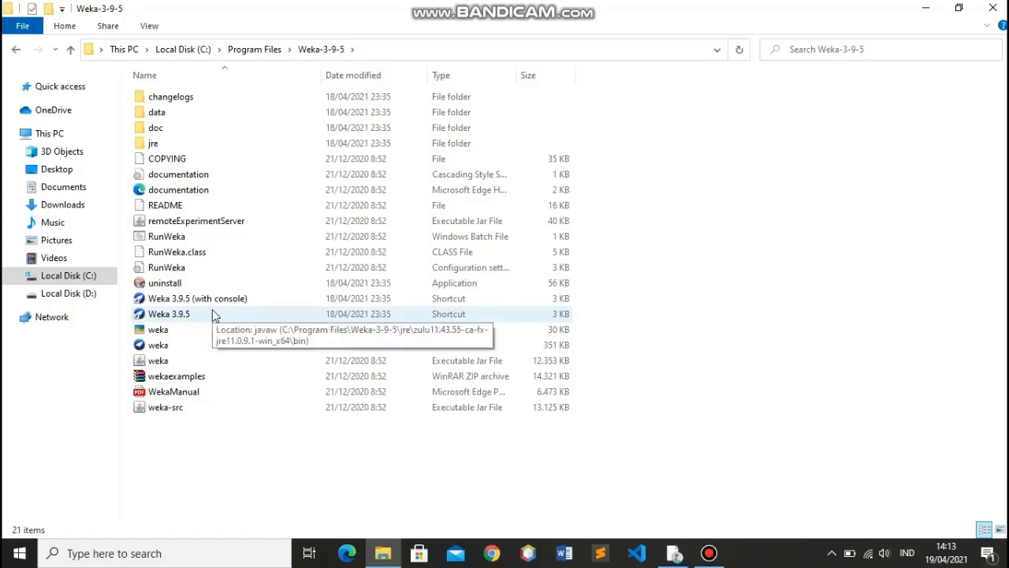
pyautogui.doubleClick(197, 314)
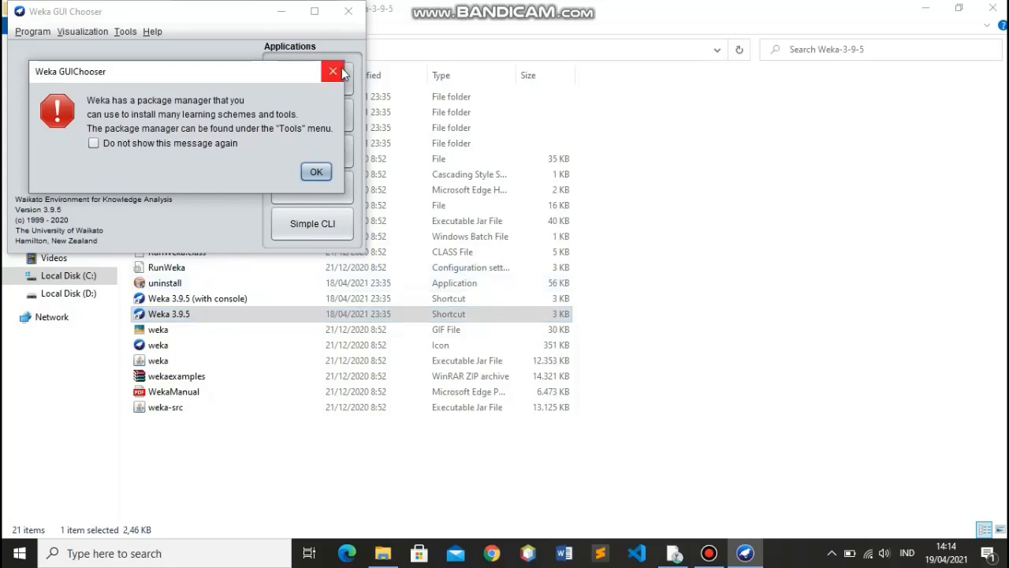
pyautogui.click(340, 72)
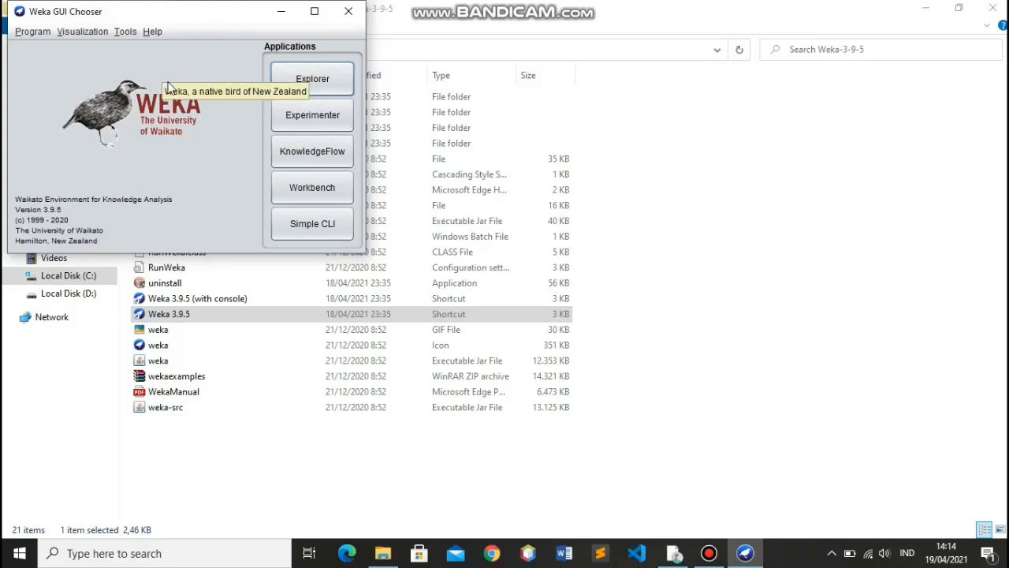
pyautogui.click(308, 82)
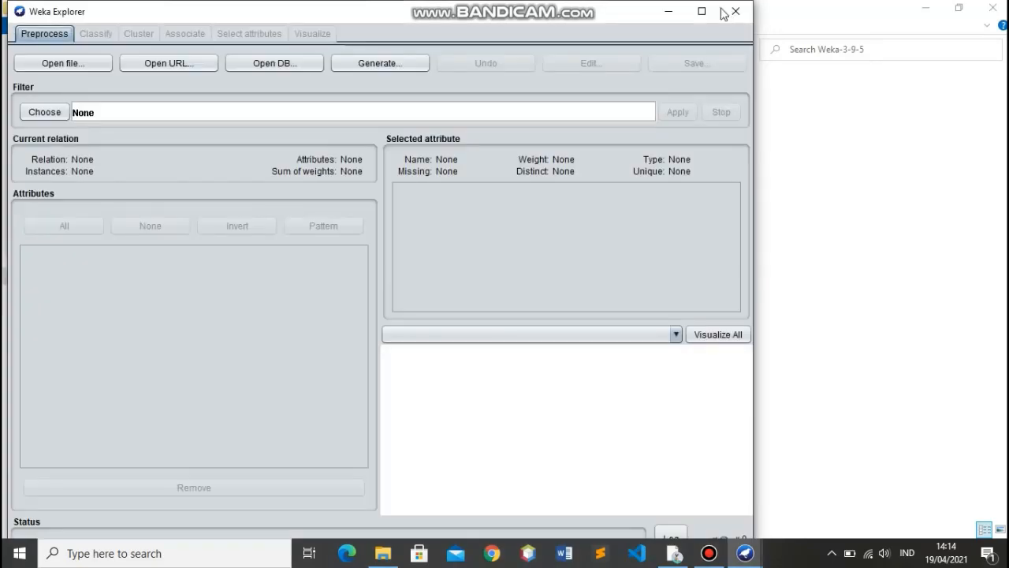
pyautogui.click(703, 12)
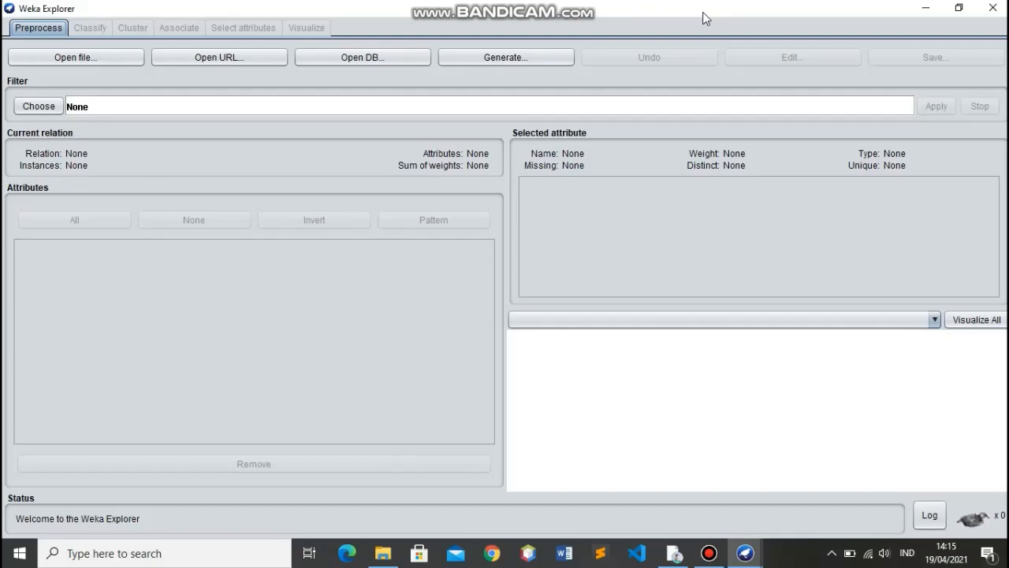
# Step: Load the CSV file risk_factors_cervical_cancer.csv from the Downloads folder into the Weka Explorer
pyautogui.click(89, 59)
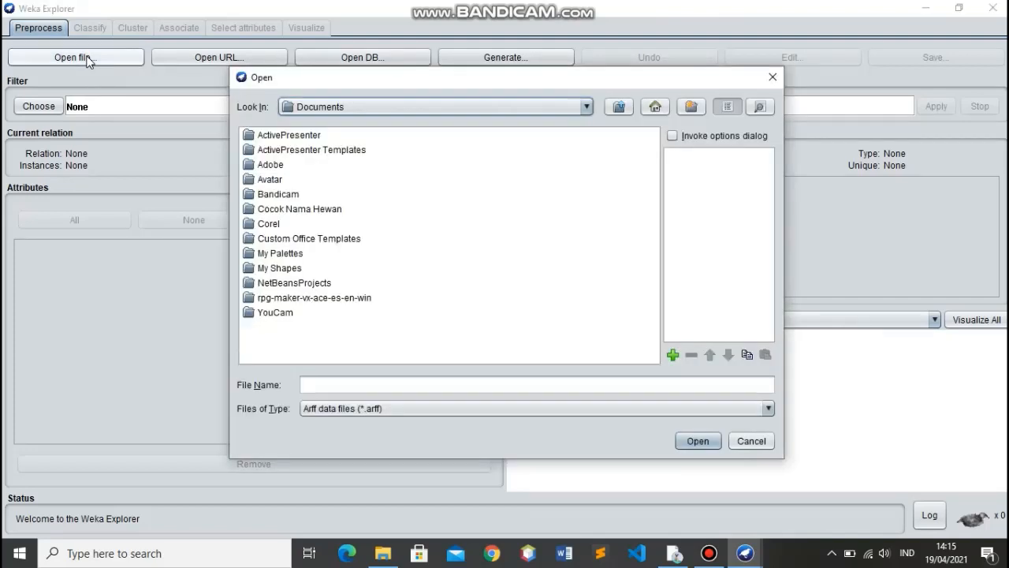
pyautogui.click(733, 408)
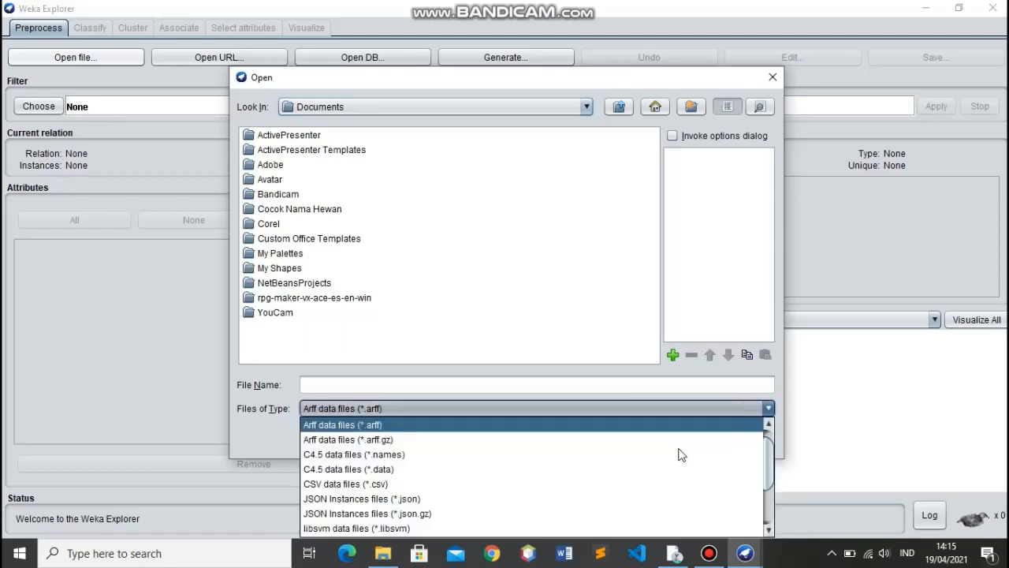
pyautogui.click(542, 484)
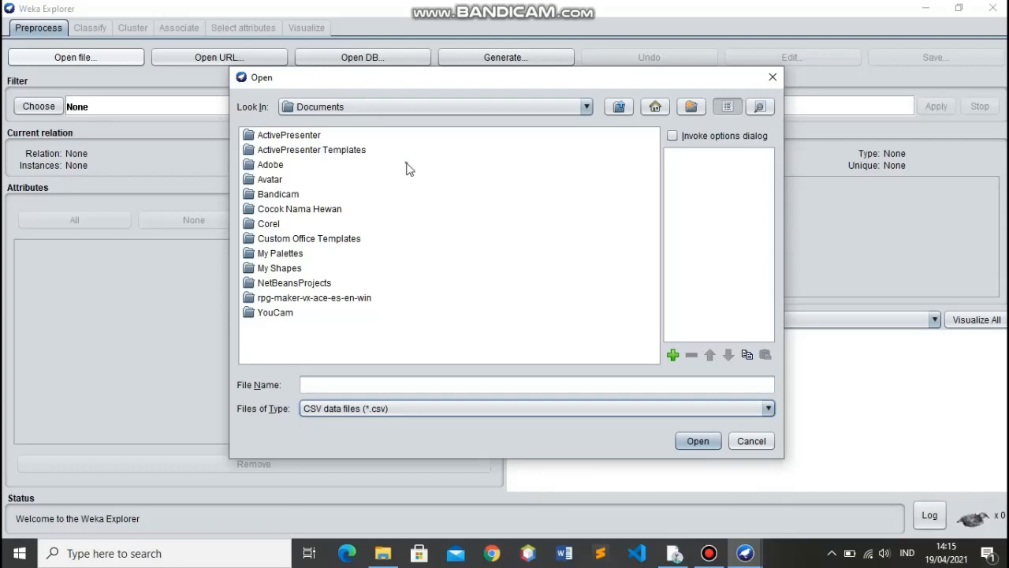
pyautogui.click(379, 106)
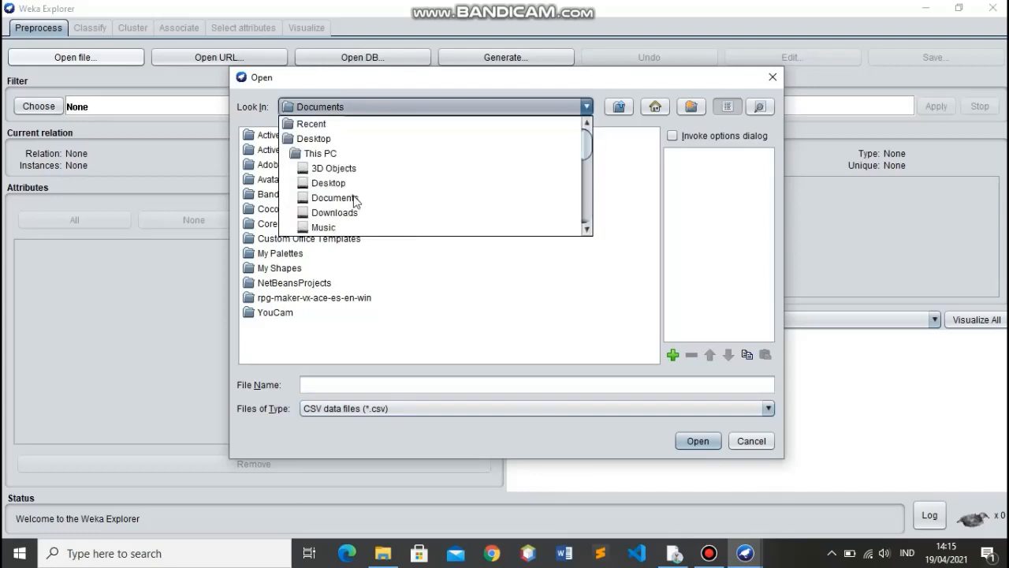
pyautogui.click(326, 213)
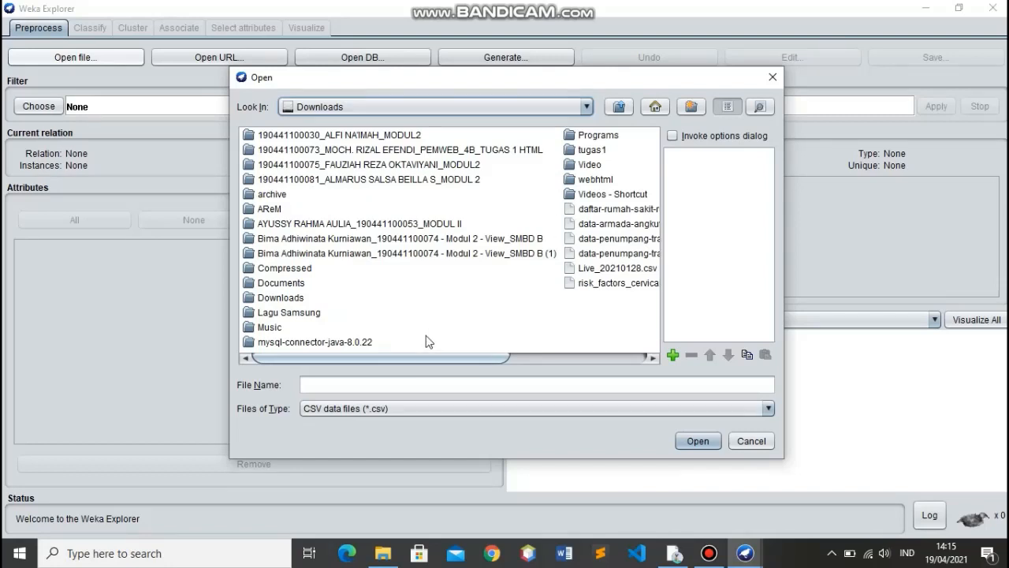
pyautogui.click(516, 358)
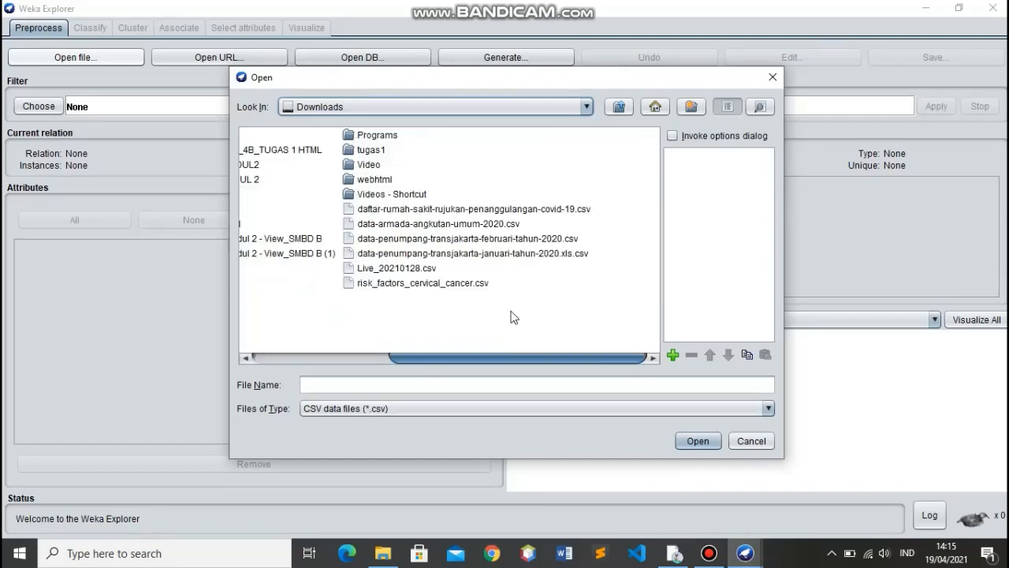
pyautogui.click(406, 283)
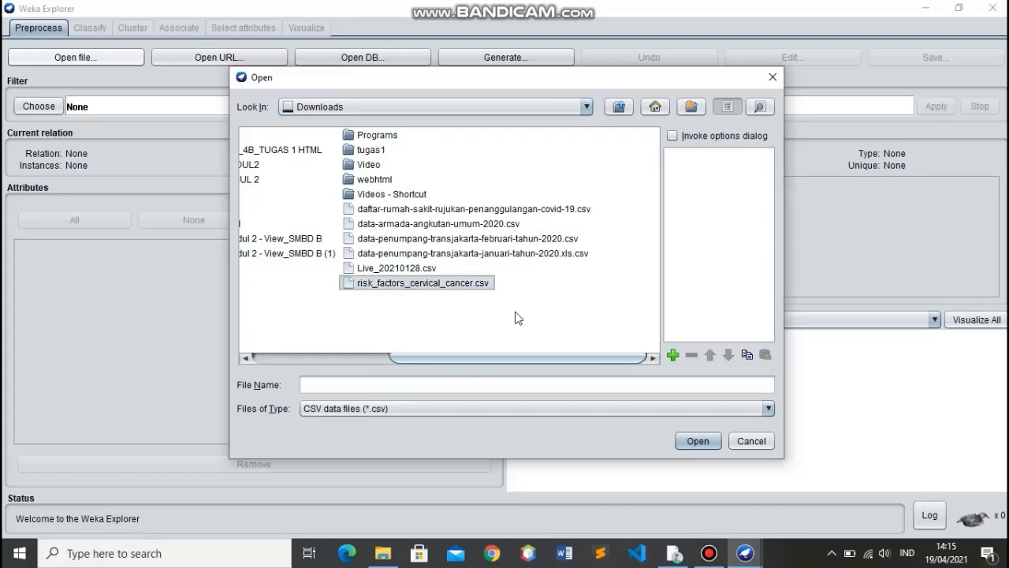
pyautogui.click(686, 442)
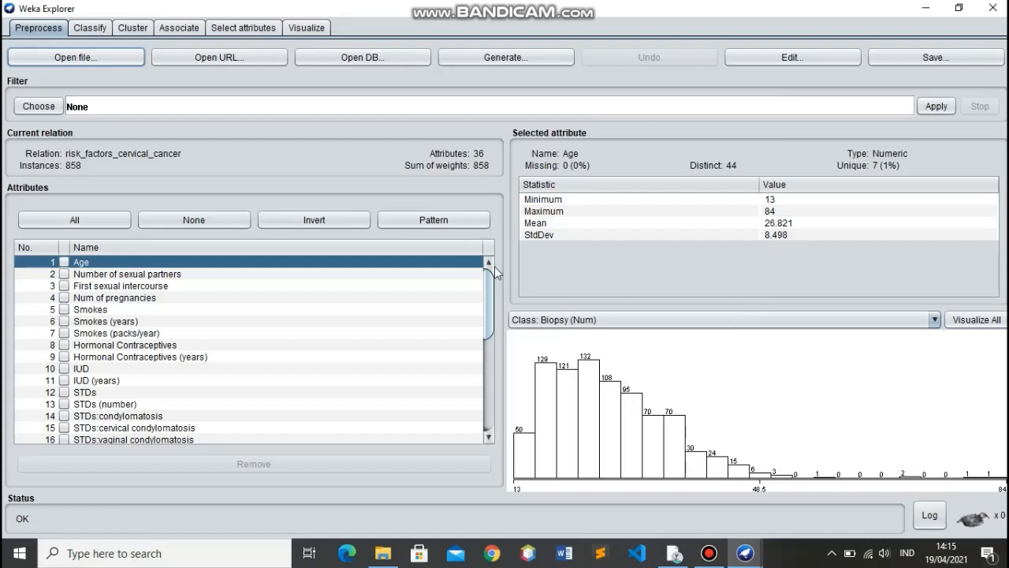
# Step: Choose MultilayerPerceptron from the functions group as the classifier for the cervical cancer data
pyautogui.click(83, 30)
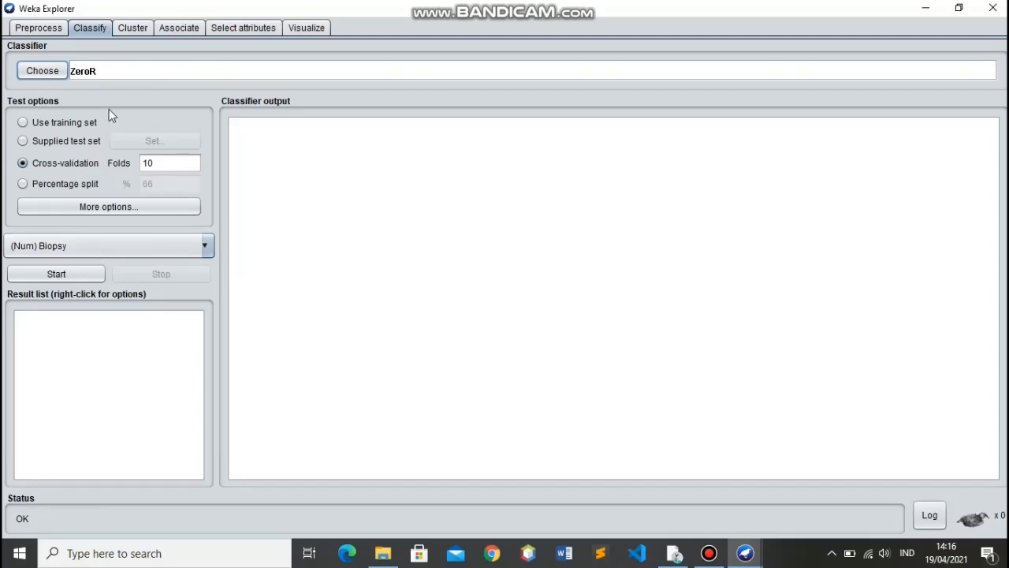
pyautogui.click(49, 72)
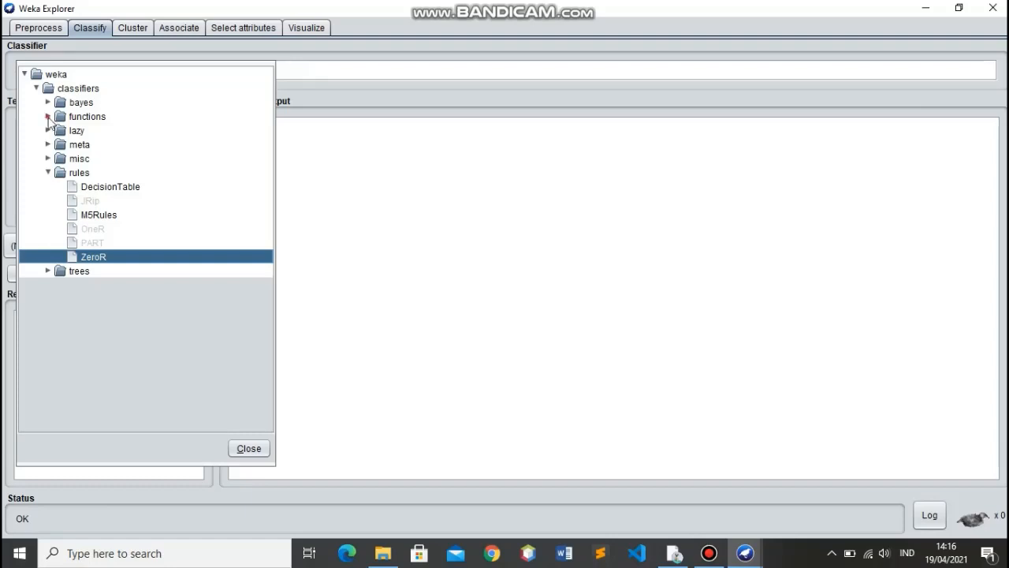
pyautogui.click(47, 116)
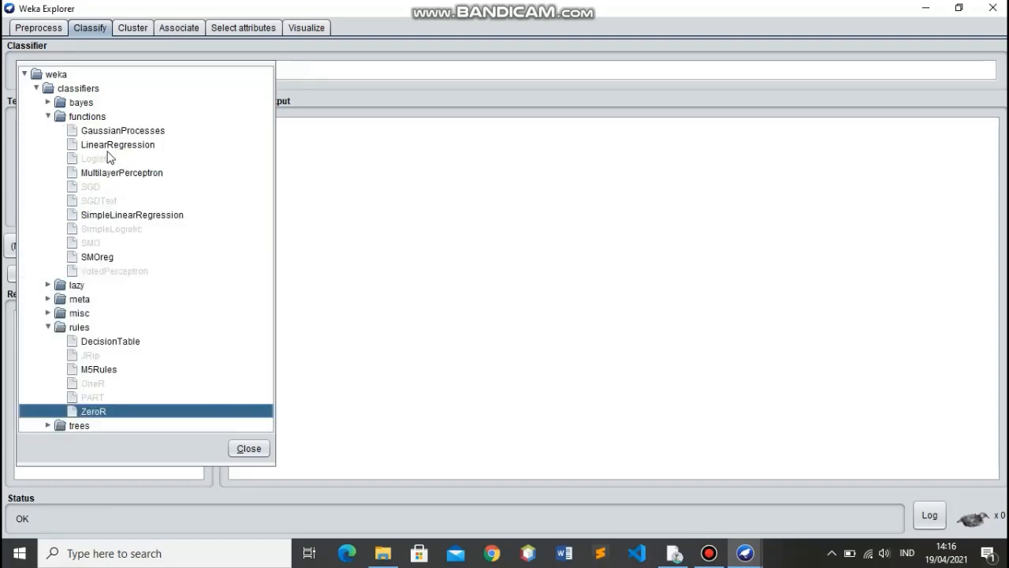
pyautogui.moveTo(109, 158)
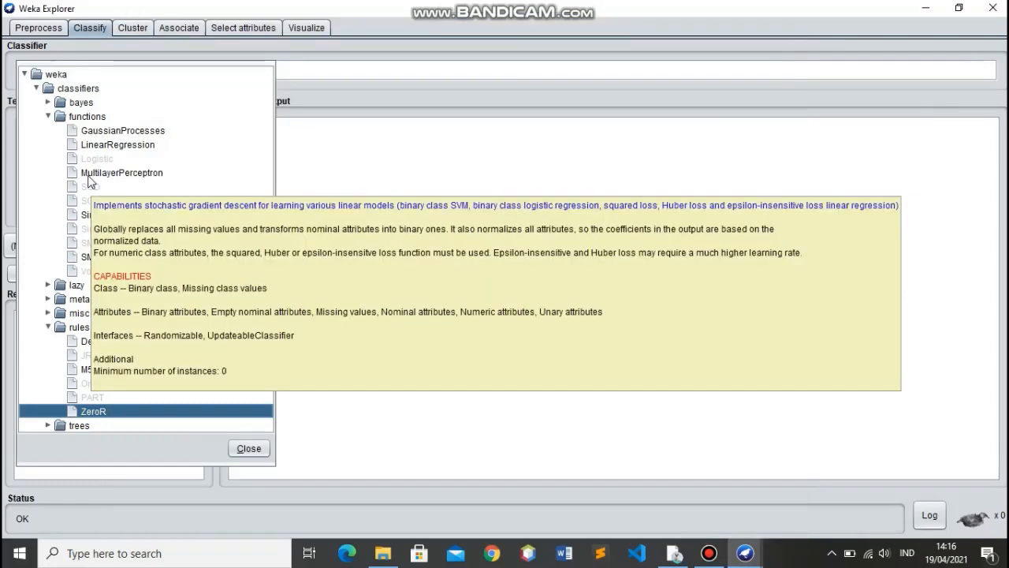
pyautogui.moveTo(89, 180)
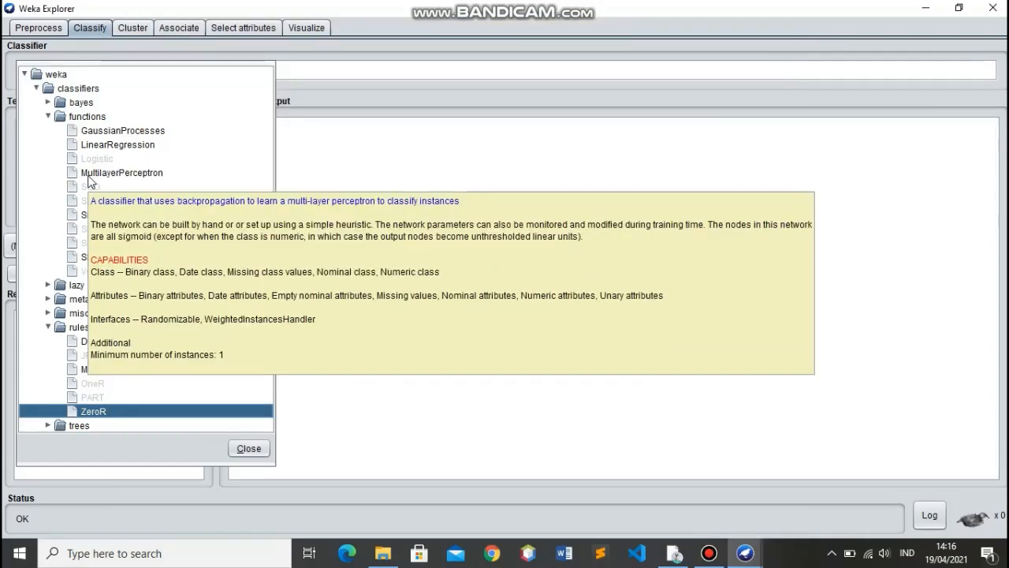
pyautogui.click(89, 177)
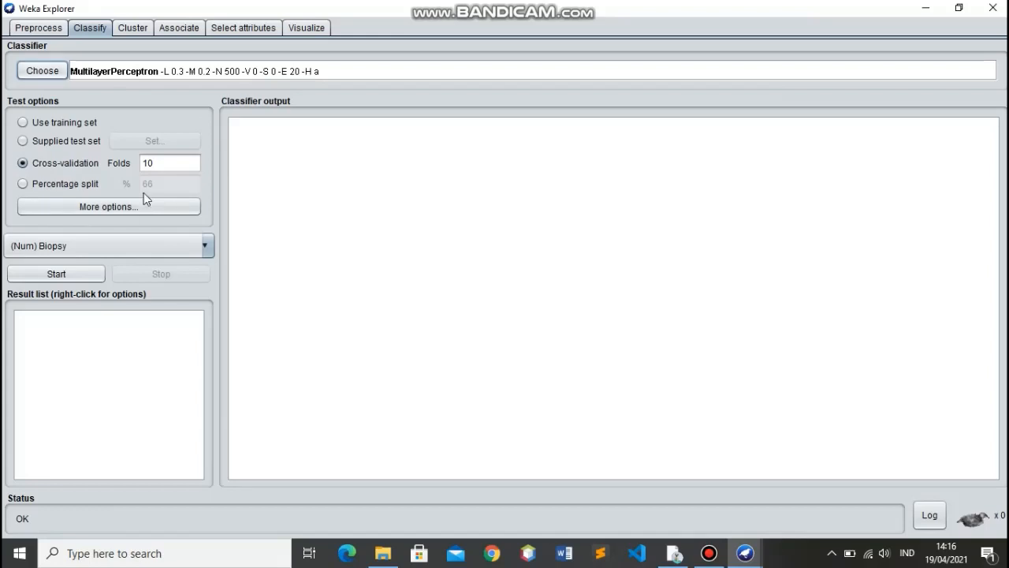
# Step: Run the MultilayerPerceptron with an 80% percentage split and review the node weights and evaluation summary
pyautogui.click(24, 185)
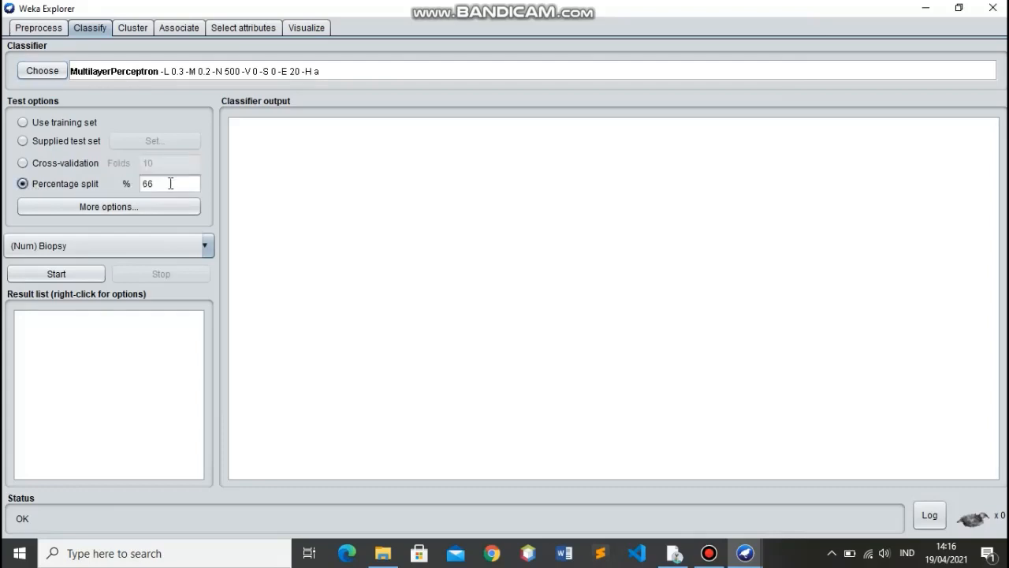
pyautogui.press('Tab')
pyautogui.click(77, 276)
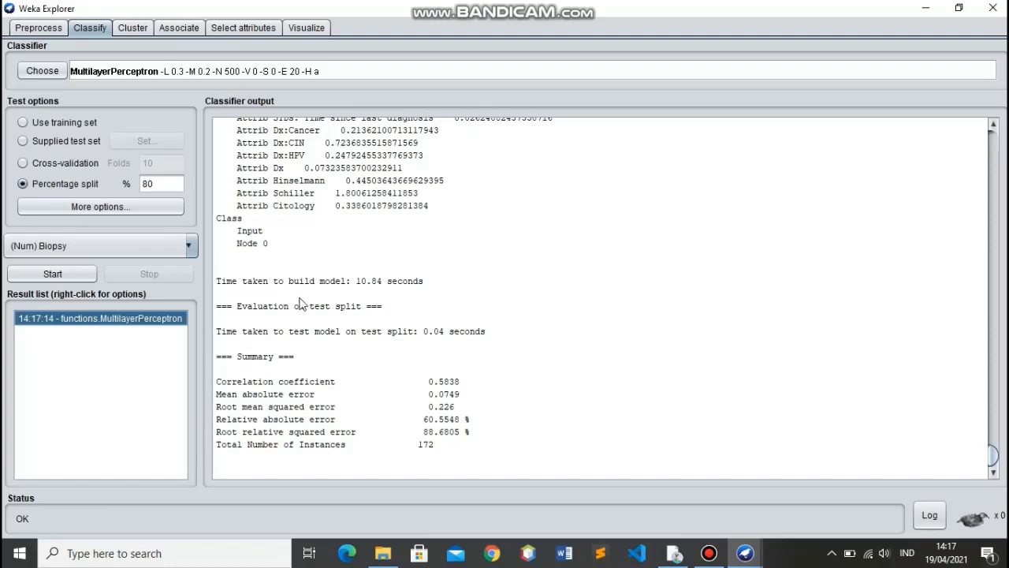
pyautogui.scroll(3, 299, 303)
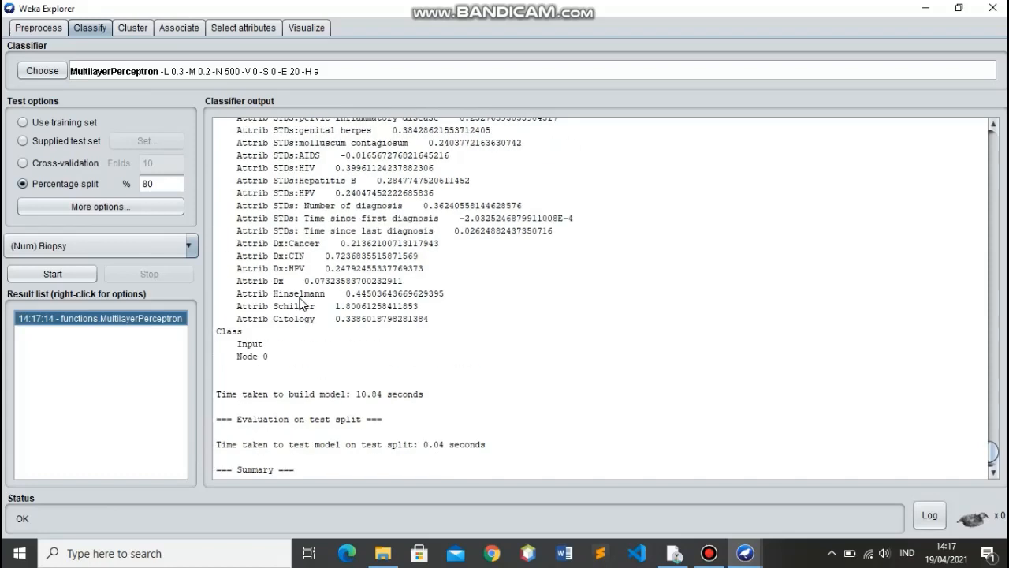
pyautogui.scroll(20, 300, 304)
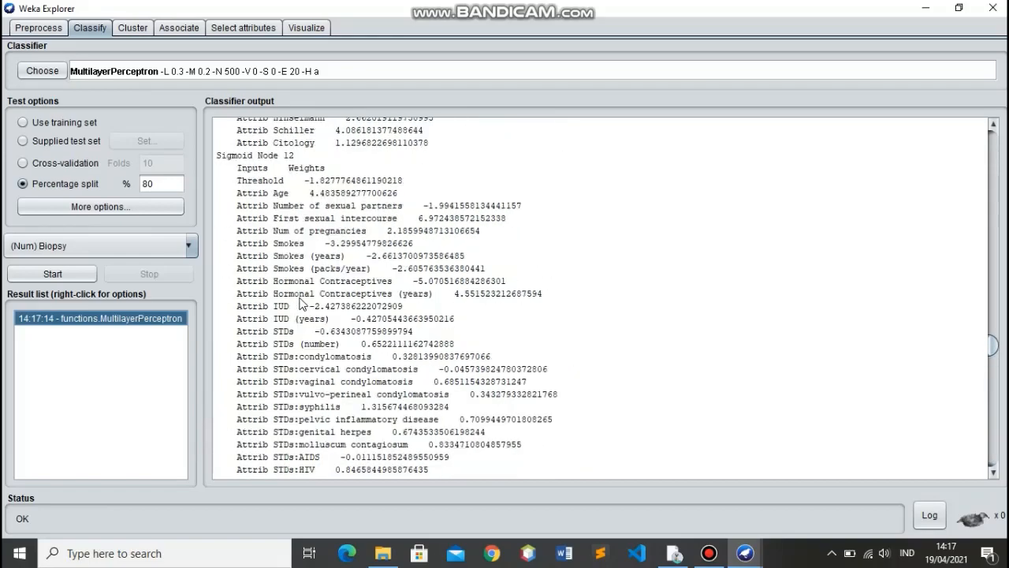
pyautogui.scroll(20, 299, 304)
pyautogui.scroll(-20, 300, 304)
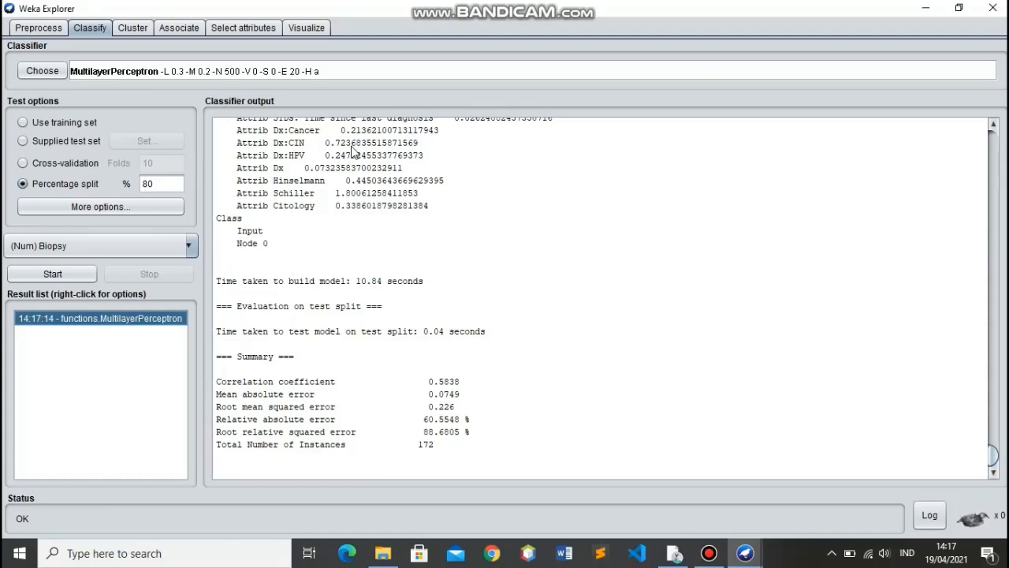
# Step: Set the MultilayerPerceptron's GUI option to True and rerun the classifier
pyautogui.click(105, 71)
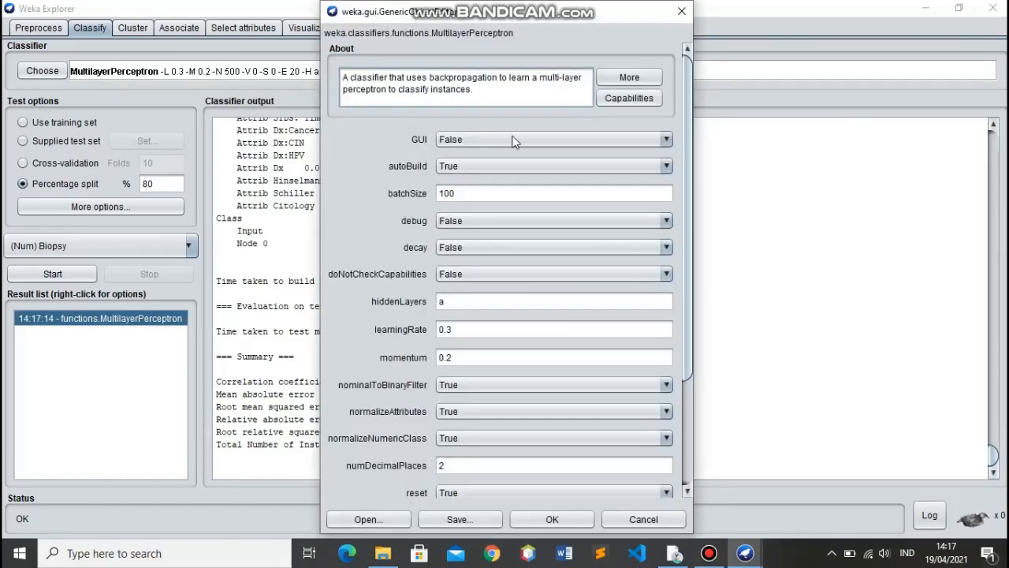
pyautogui.click(661, 143)
pyautogui.click(640, 157)
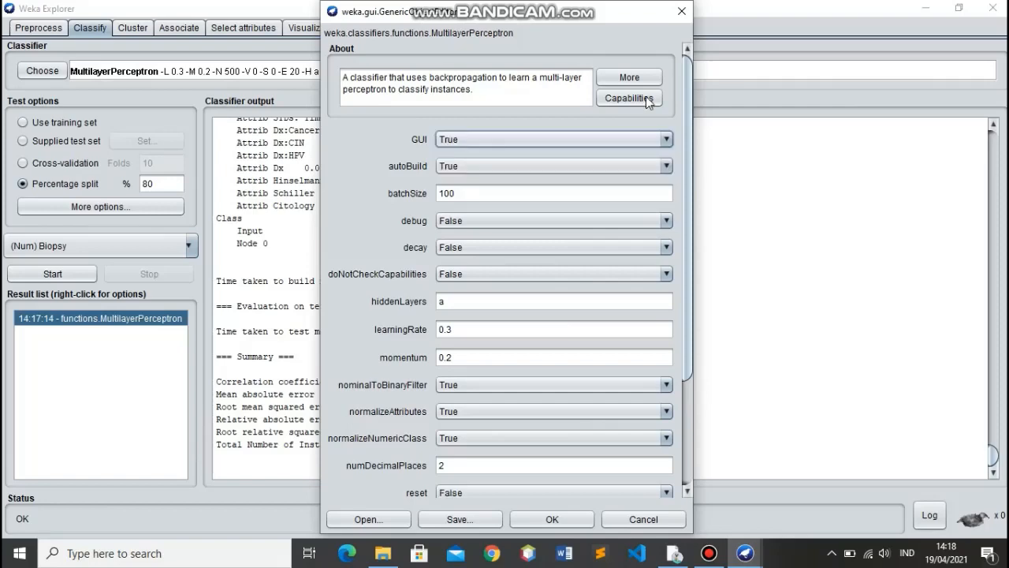
pyautogui.click(680, 12)
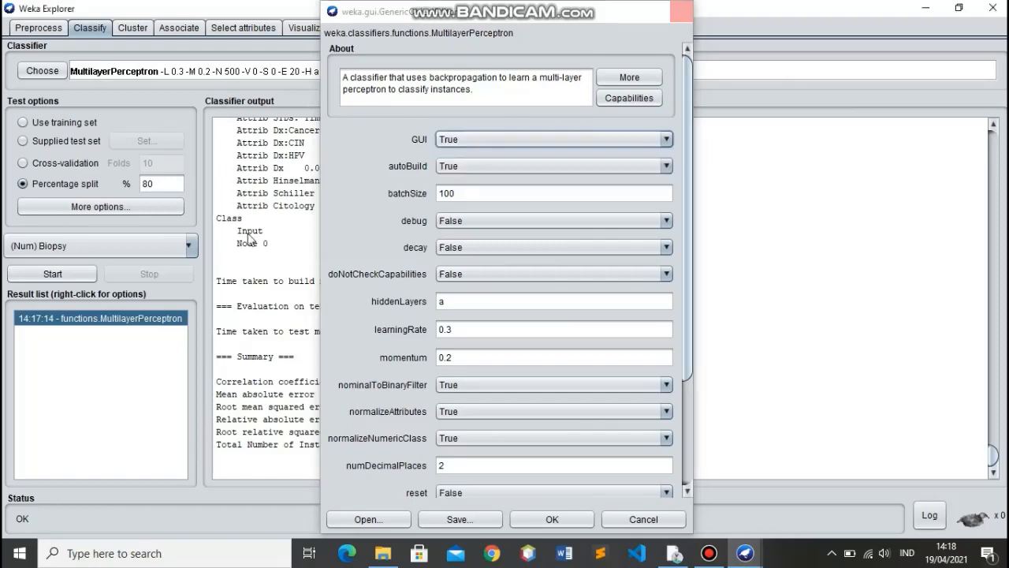
pyautogui.click(50, 277)
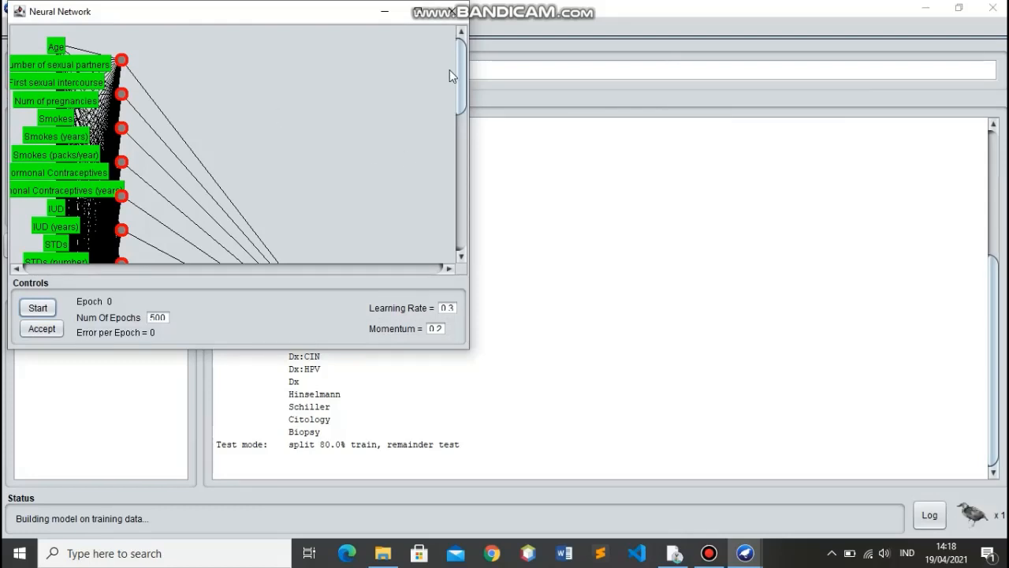
# Step: Examine the neural network diagram from the input attributes to the Biopsy output, and close its window to continue the build
pyautogui.moveTo(457, 69); pyautogui.dragTo(450, 215)
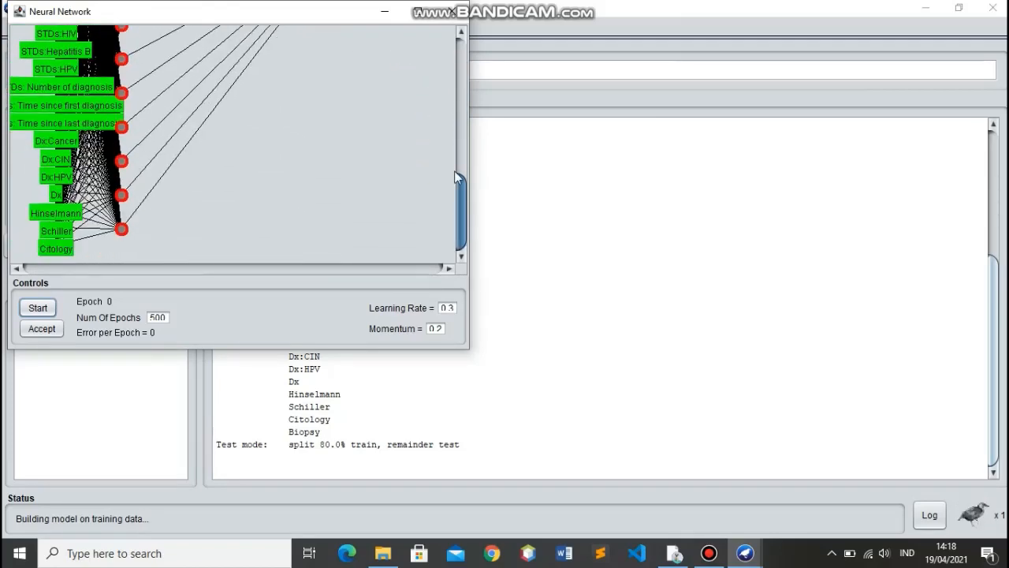
pyautogui.scroll(5, 434, 64)
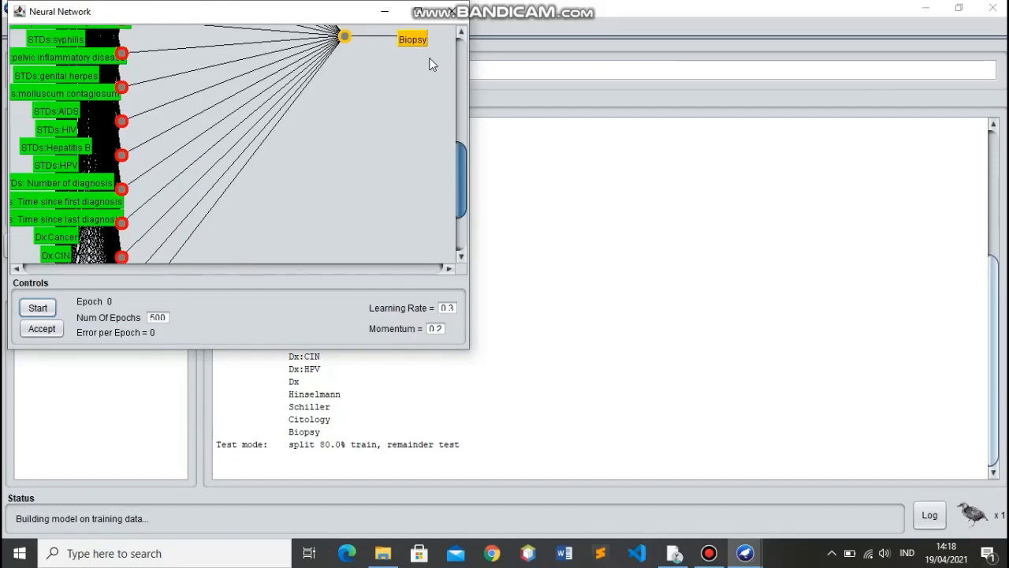
pyautogui.scroll(5, 433, 65)
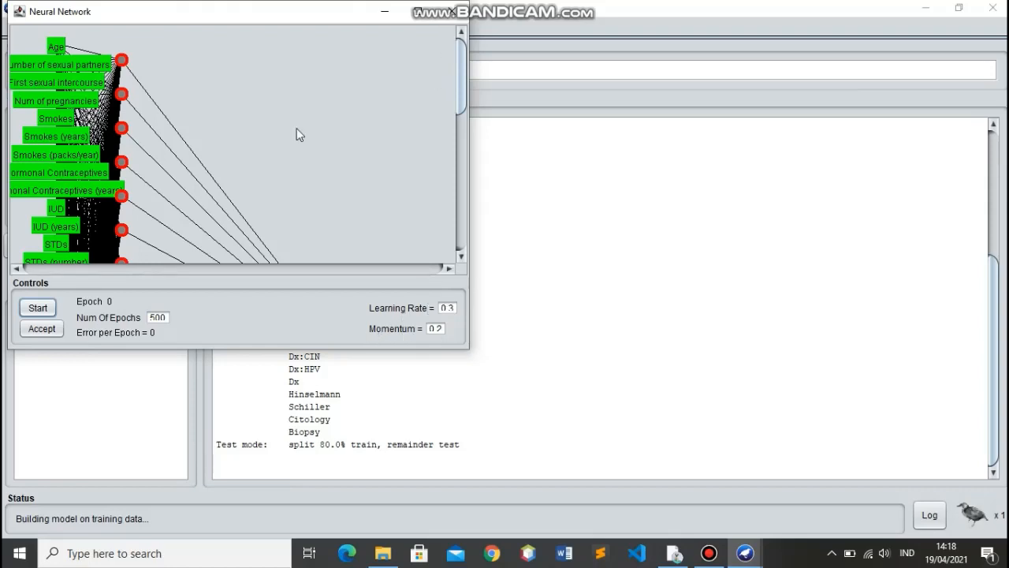
pyautogui.scroll(-5, 296, 134)
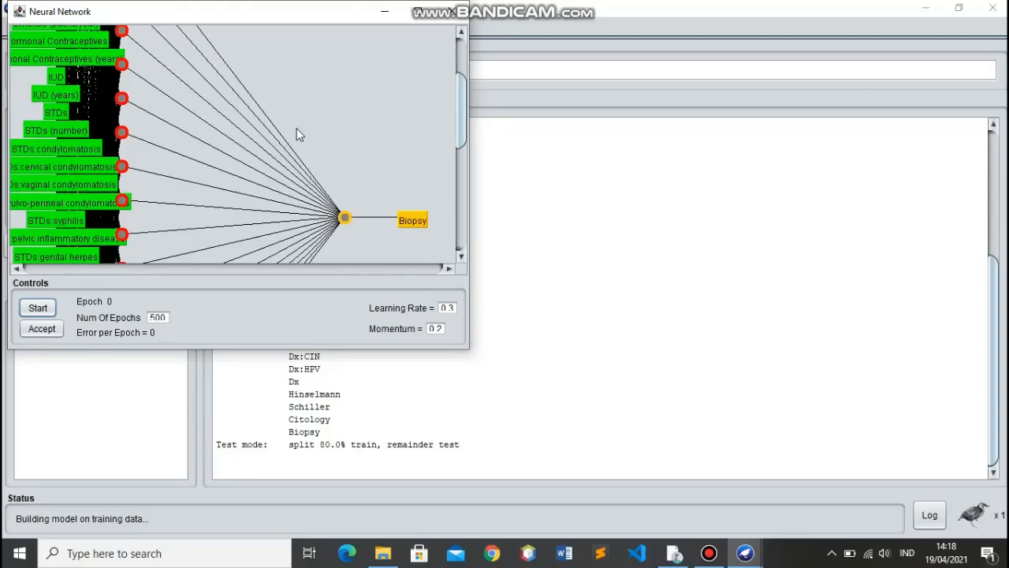
pyautogui.scroll(-3, 297, 134)
pyautogui.scroll(-9, 298, 134)
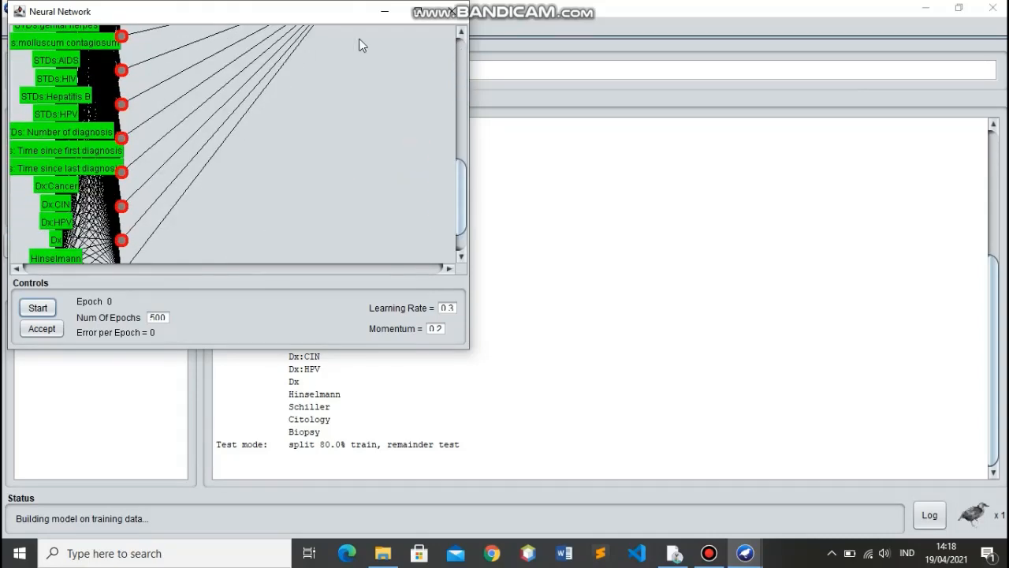
pyautogui.click(452, 11)
pyautogui.click(287, 211)
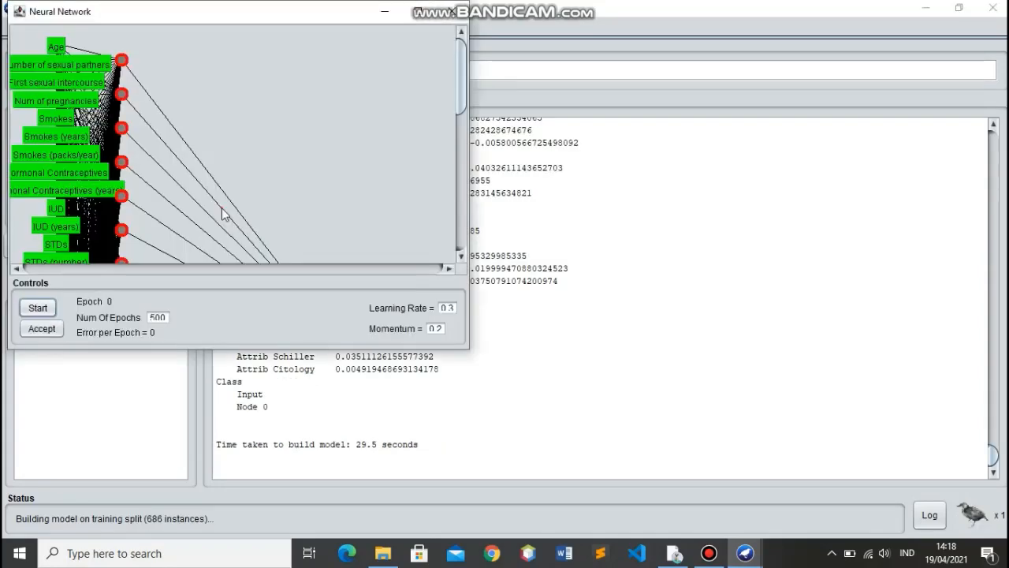
# Step: Accept the neural network for the training split and set the MultilayerPerceptron's hiddenLayers option to 5
pyautogui.click(42, 328)
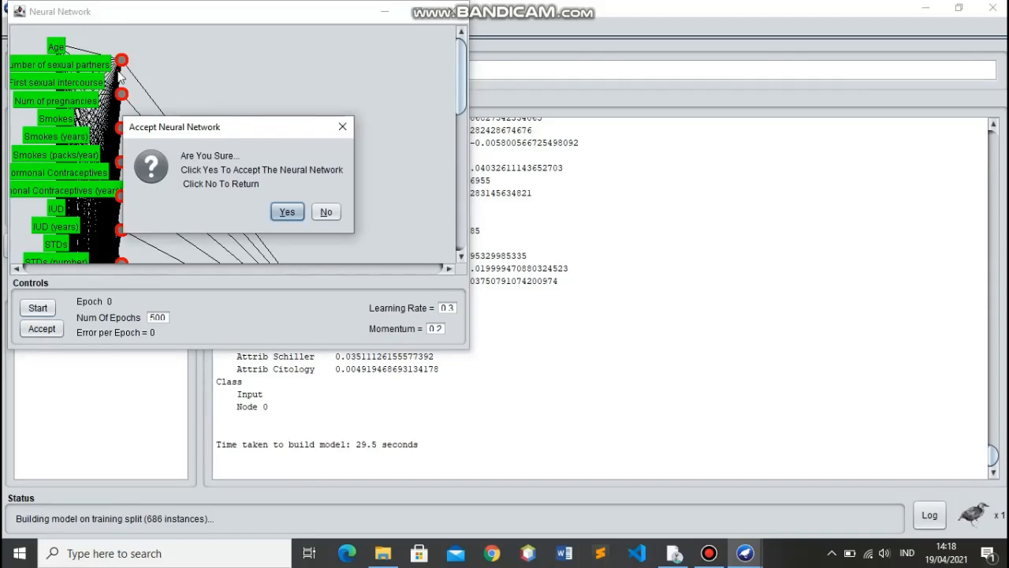
pyautogui.click(119, 77)
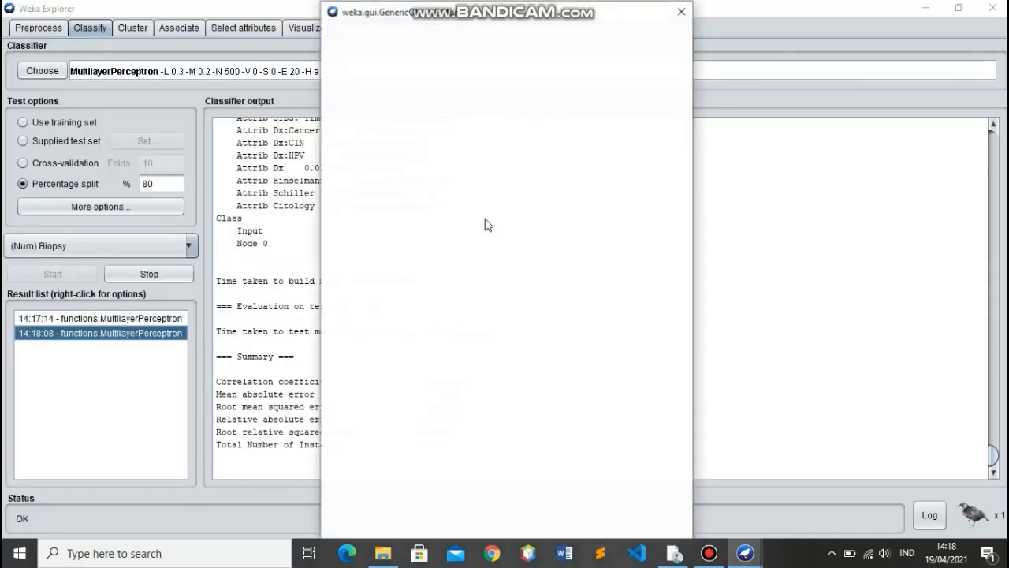
pyautogui.moveTo(449, 302); pyautogui.dragTo(408, 305)
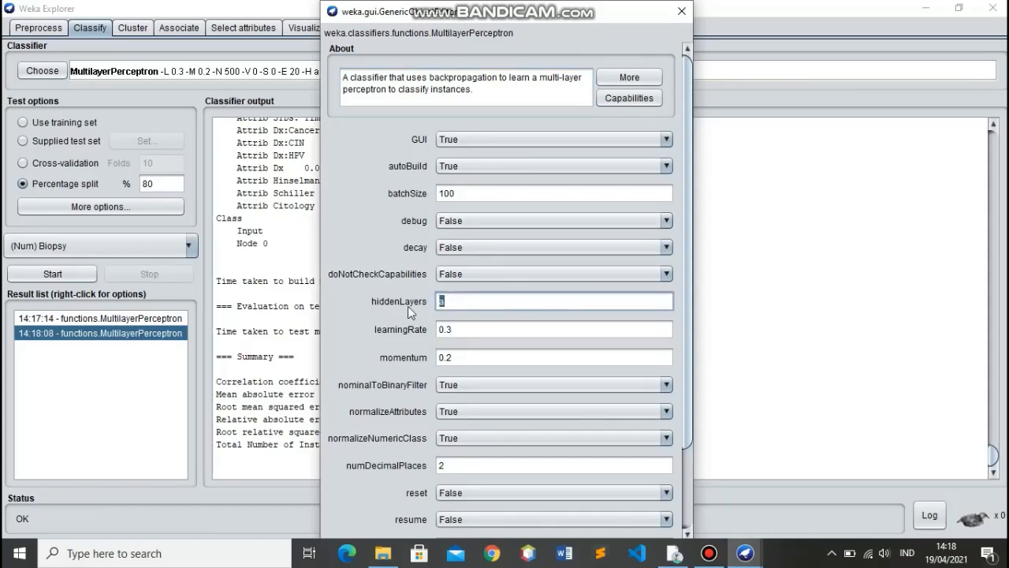
pyautogui.write('5')
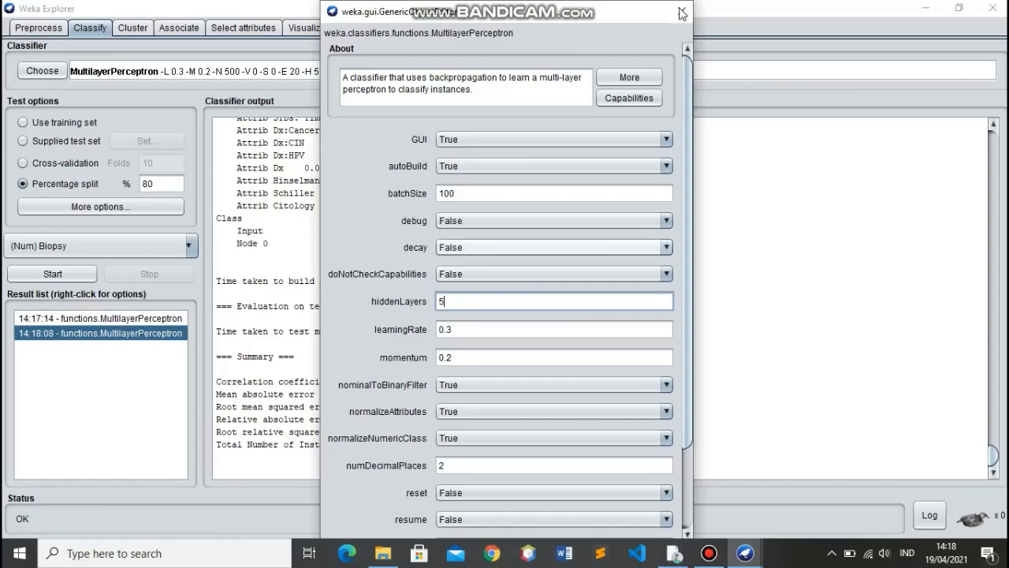
pyautogui.click(682, 13)
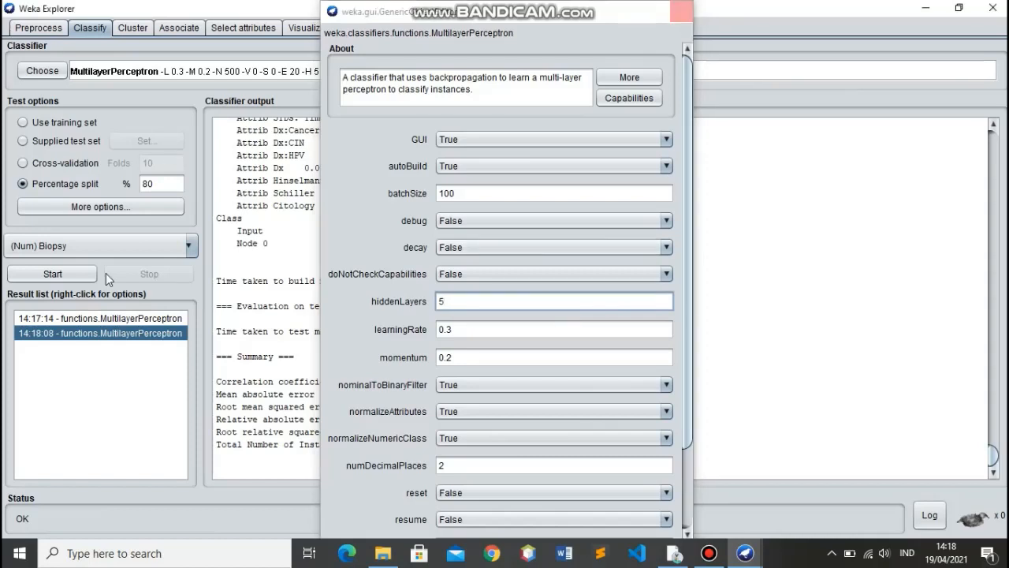
# Step: Rerun the classifier on Biopsy with the 80% split and examine the new neural network diagram from the input attributes to the hidden nodes
pyautogui.click(52, 274)
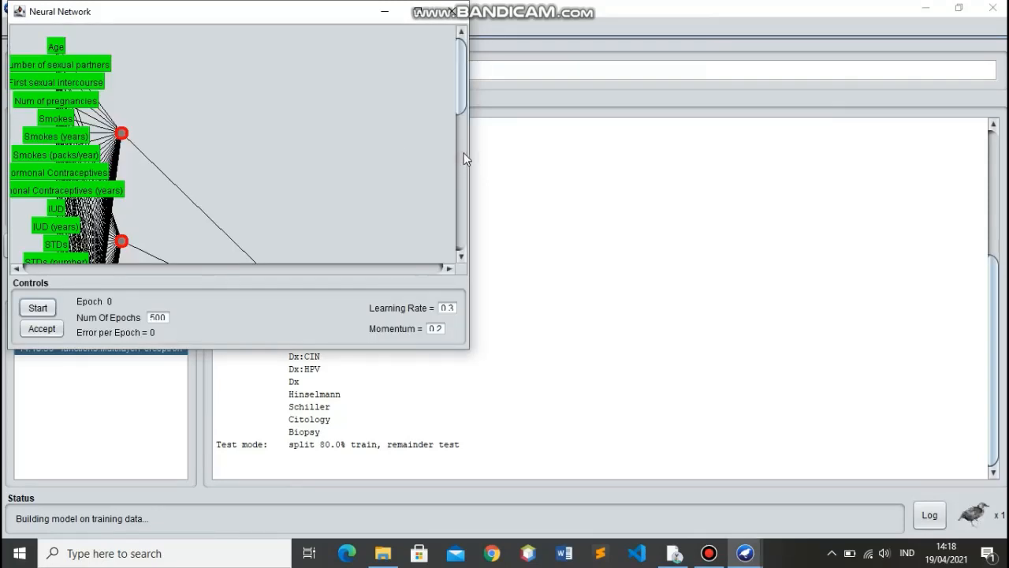
pyautogui.click(464, 162)
pyautogui.click(461, 202)
pyautogui.click(464, 218)
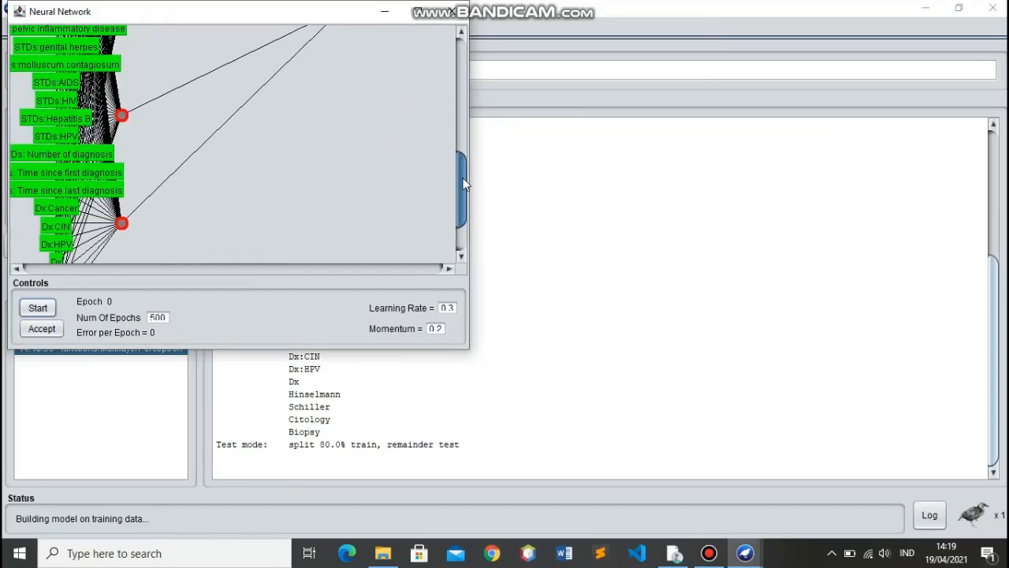
pyautogui.click(463, 82)
pyautogui.click(462, 82)
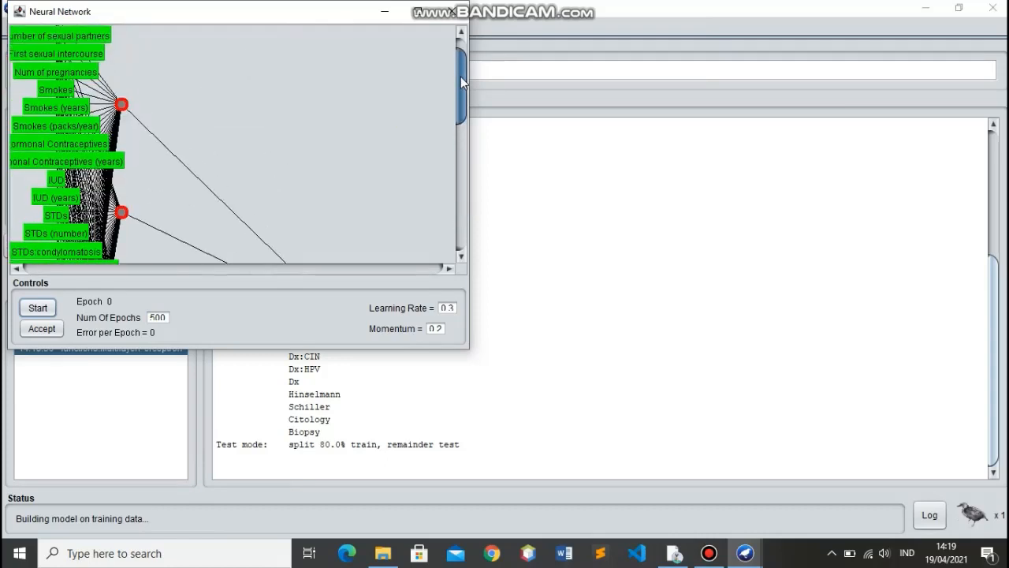
pyautogui.click(461, 76)
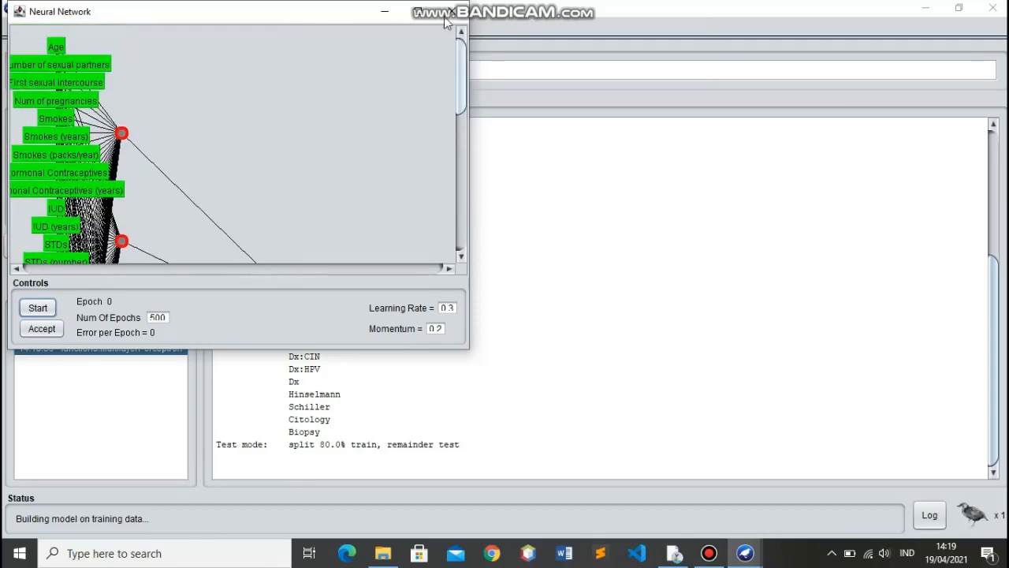
# Step: Accept the neural network for both the full training data and the training split to complete the evaluation
pyautogui.click(283, 213)
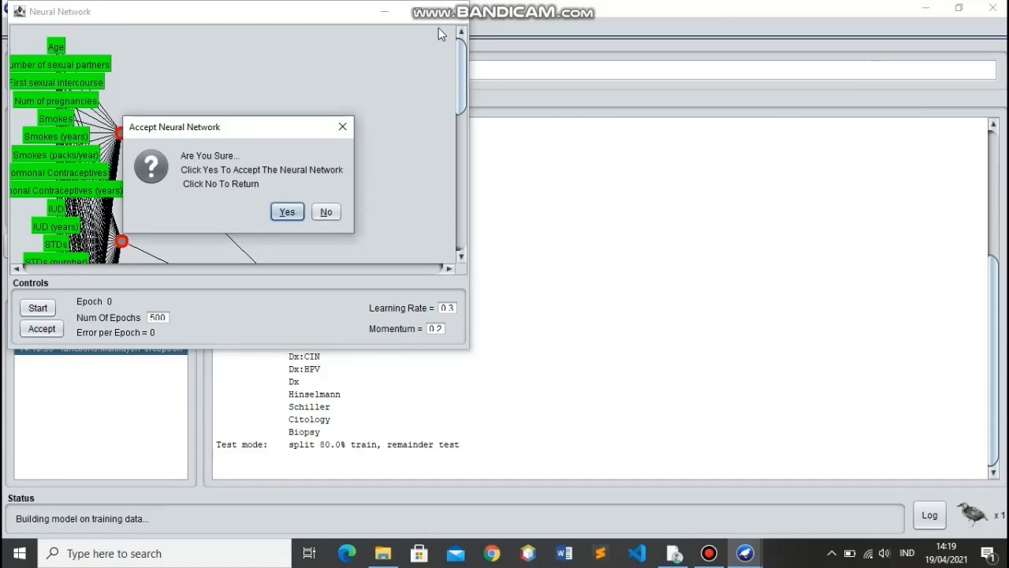
pyautogui.click(448, 12)
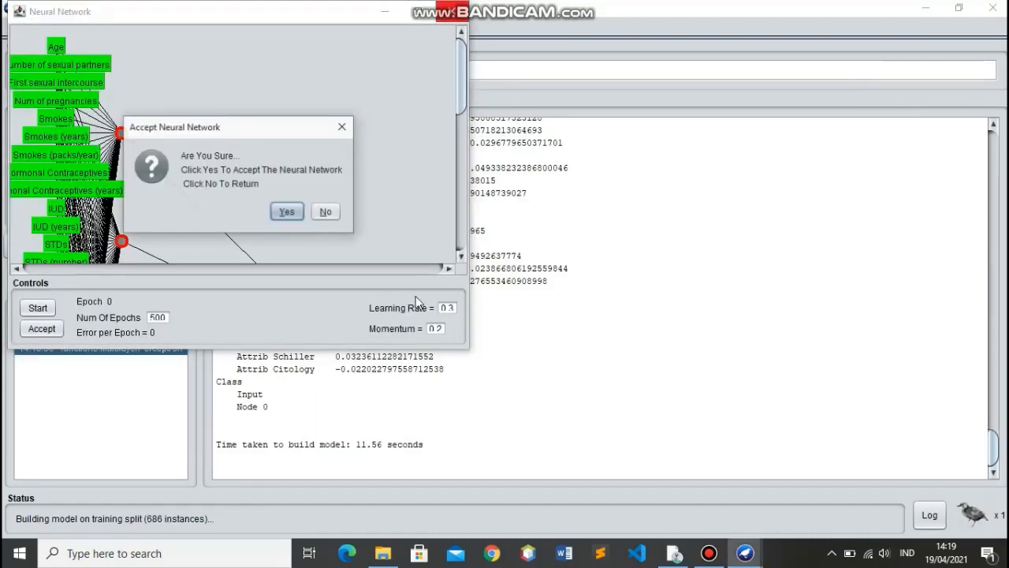
pyautogui.press('Return')
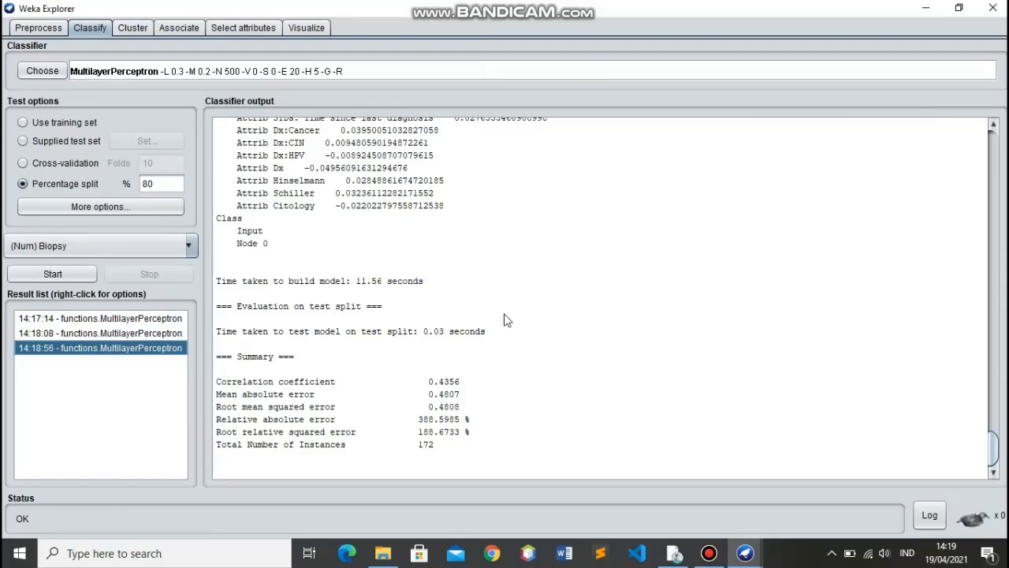
# Step: Switch to Chrome and bring up the UTS Data Mining assignment page in Google Classroom
pyautogui.click(672, 557)
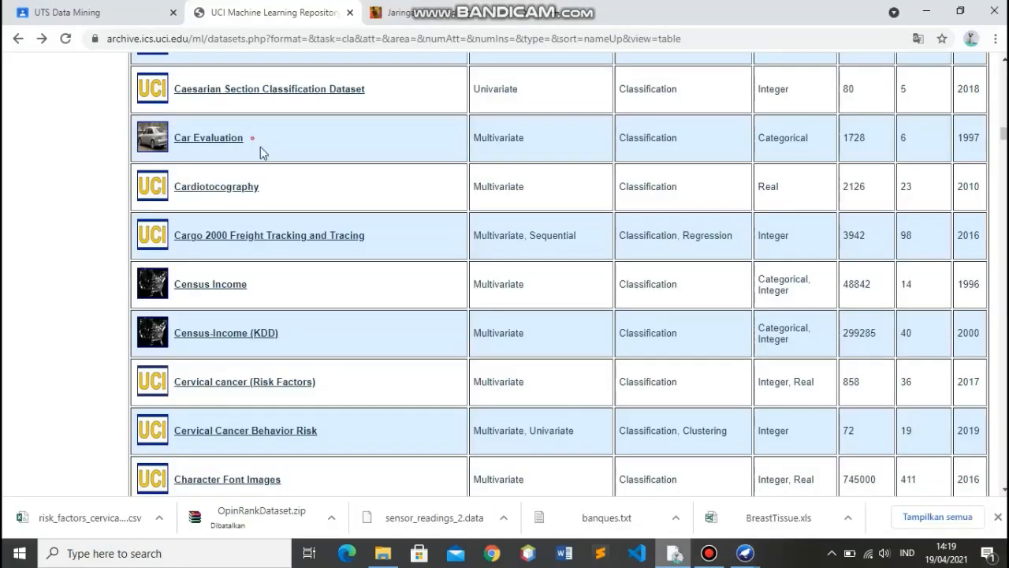
pyautogui.hotkey('ctrl', 'shift', 'Tab')
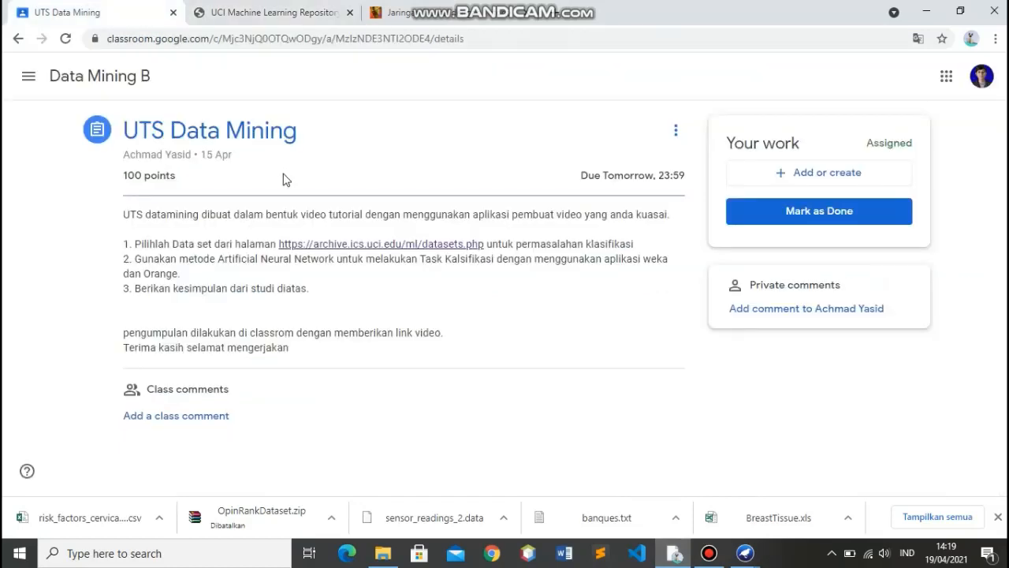